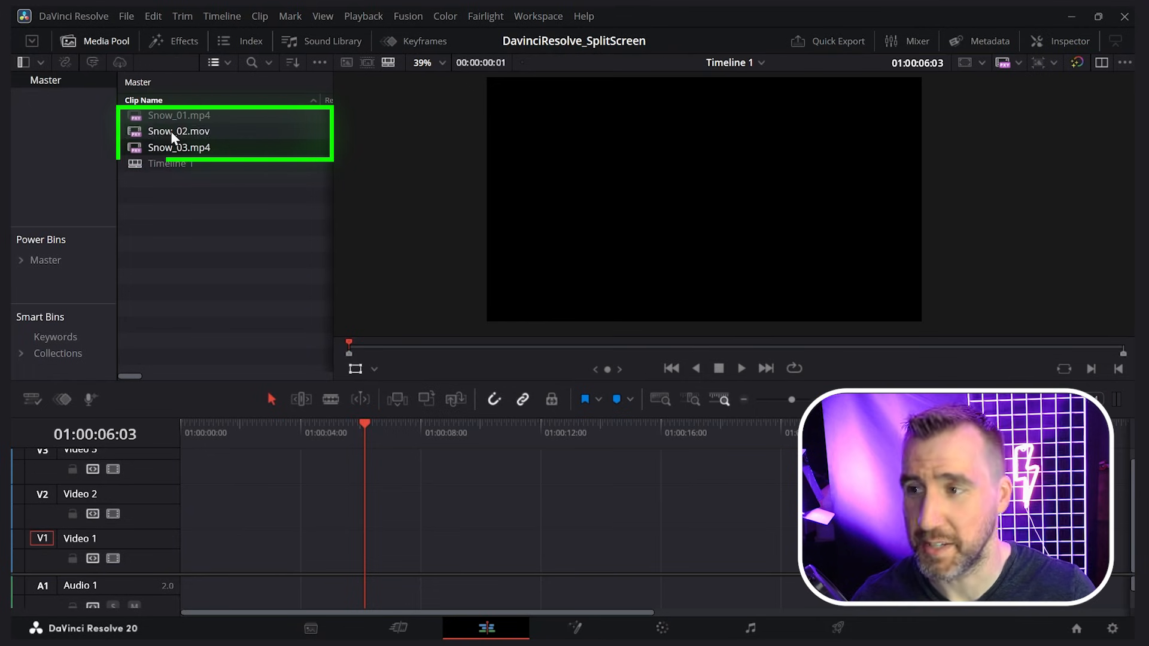
Step: Stack Snow_01.mp4, Snow_02.mov and Snow_03.mp4 on tracks Video 1, Video 2 and Video 3 with aligned start points
{"action": "left_click_drag", "start_coordinate": [175, 117], "coordinate": [343, 550]}
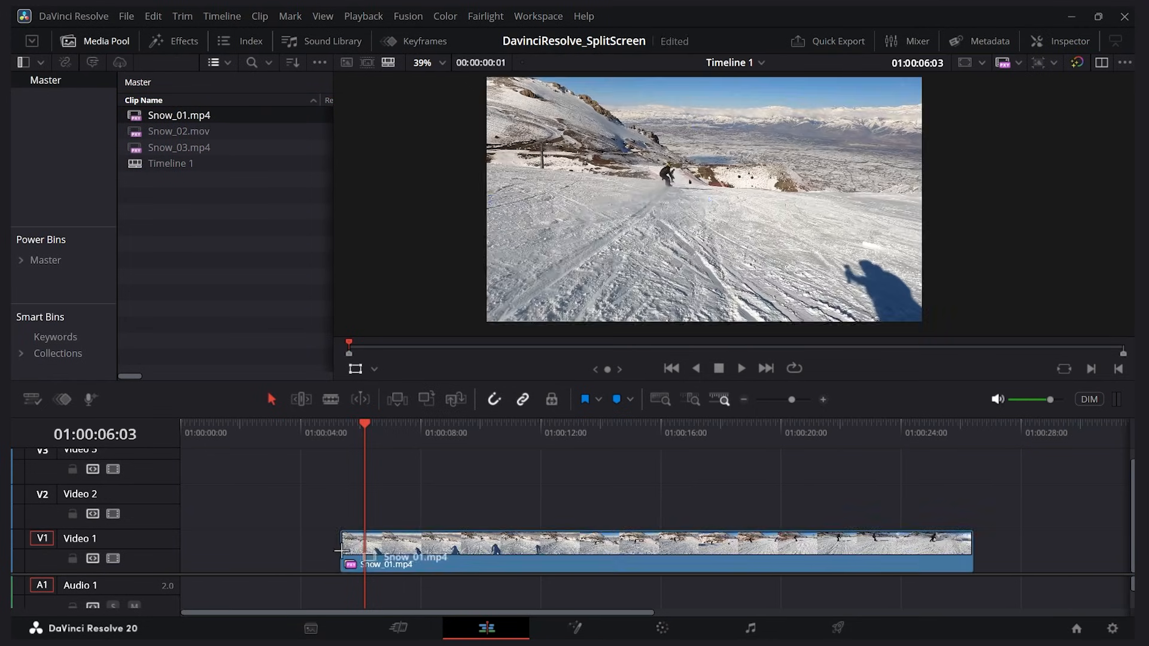
{"action": "left_click_drag", "start_coordinate": [179, 131], "coordinate": [234, 177]}
{"action": "left_click_drag", "start_coordinate": [322, 441], "coordinate": [335, 494]}
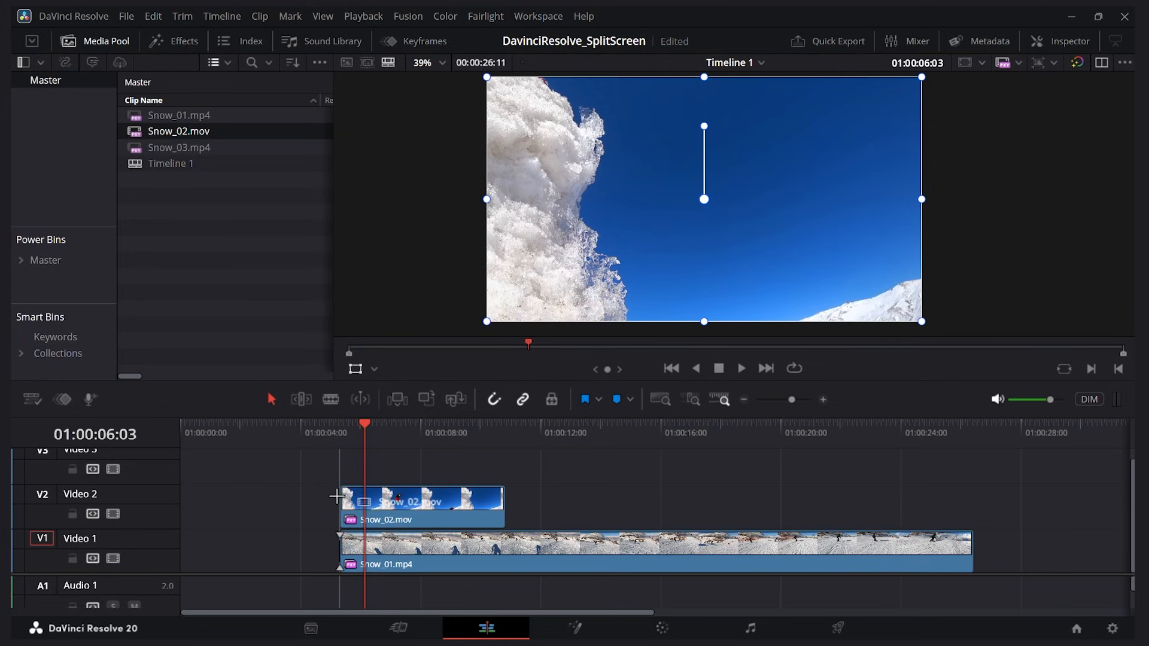
{"action": "left_click_drag", "start_coordinate": [204, 157], "coordinate": [347, 482]}
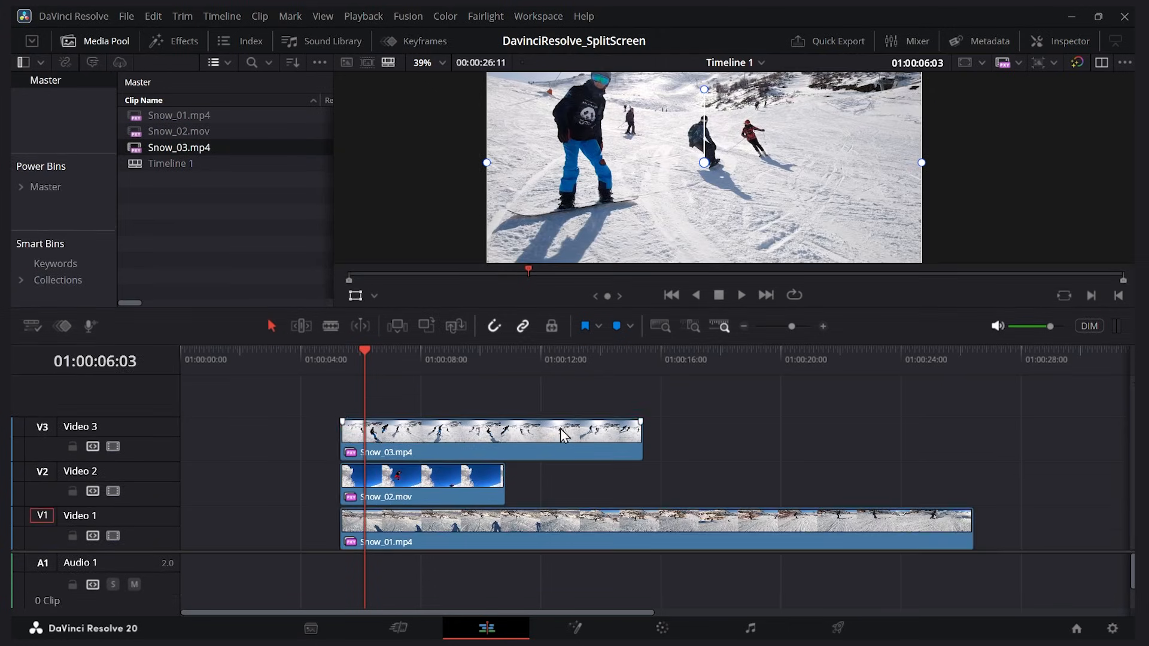
Step: Trim the ends of Snow_03.mp4 and Snow_01.mp4 to match the end of Snow_02.mov
{"action": "left_click_drag", "start_coordinate": [636, 440], "coordinate": [505, 440]}
{"action": "left_click", "coordinate": [695, 525]}
{"action": "left_click_drag", "start_coordinate": [961, 534], "coordinate": [505, 527]}
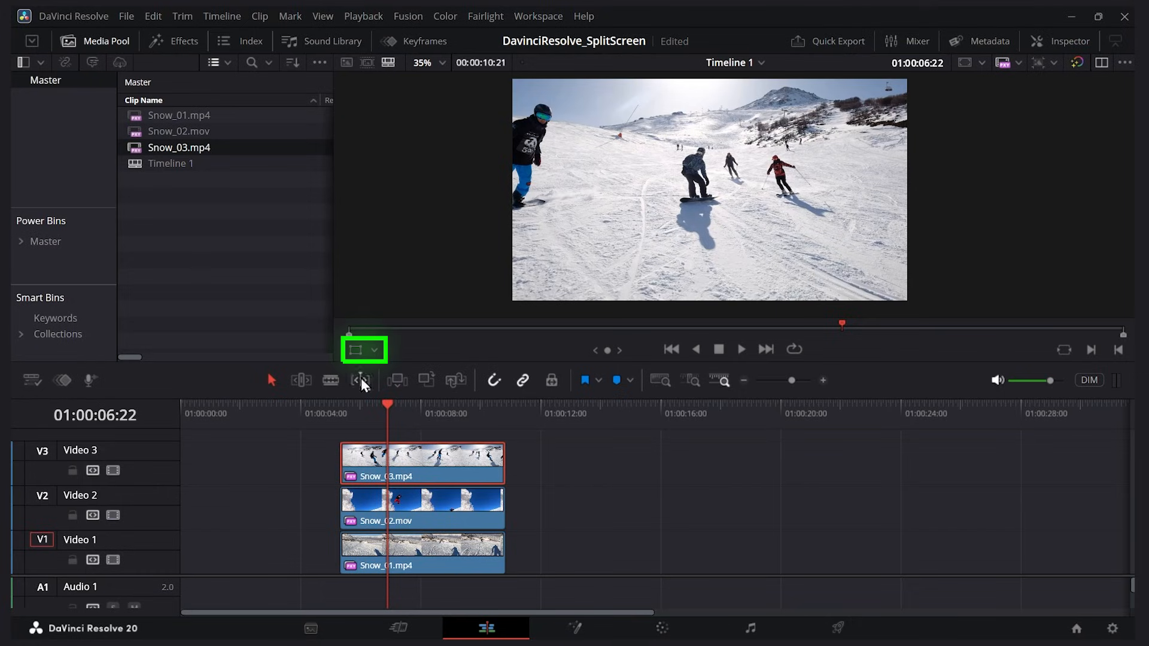
Step: Crop Snow_03.mp4 from both sides in the viewer to a vertical strip about one third of the frame wide
{"action": "left_click", "coordinate": [375, 351]}
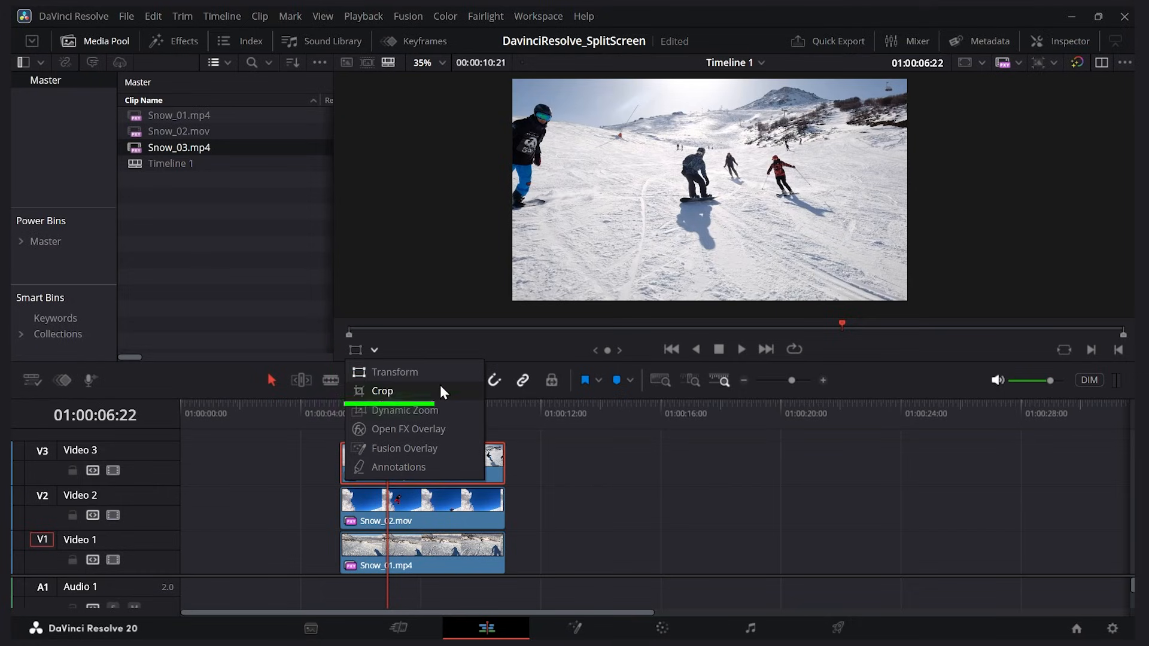
{"action": "left_click", "coordinate": [403, 389]}
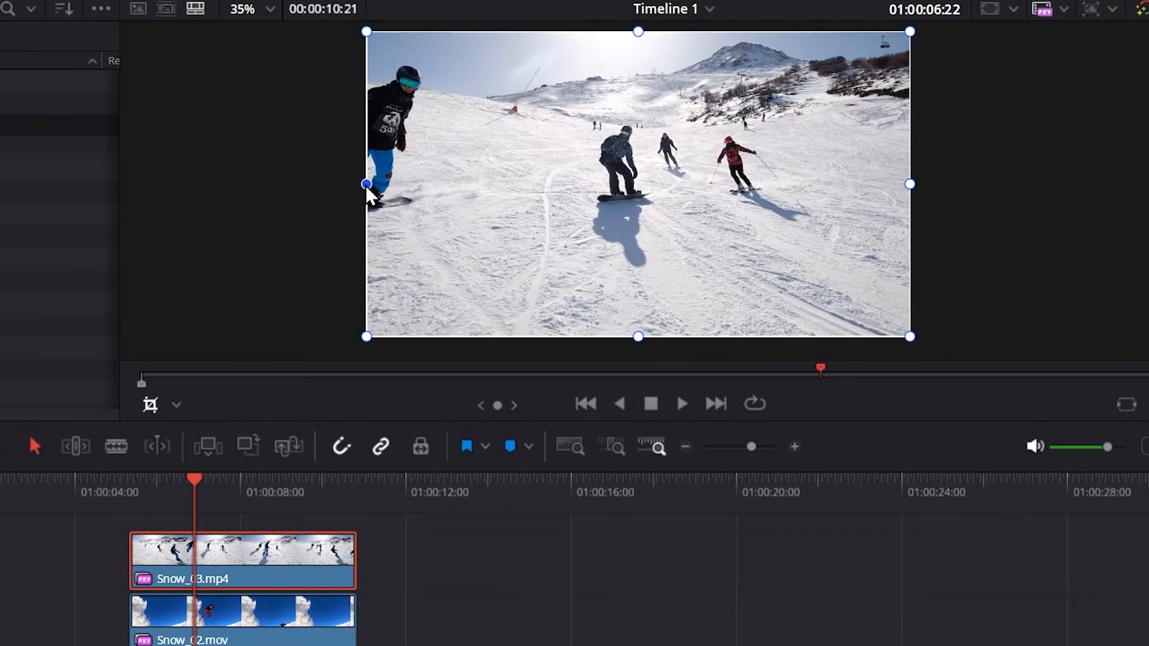
{"action": "left_click_drag", "start_coordinate": [367, 188], "coordinate": [566, 197]}
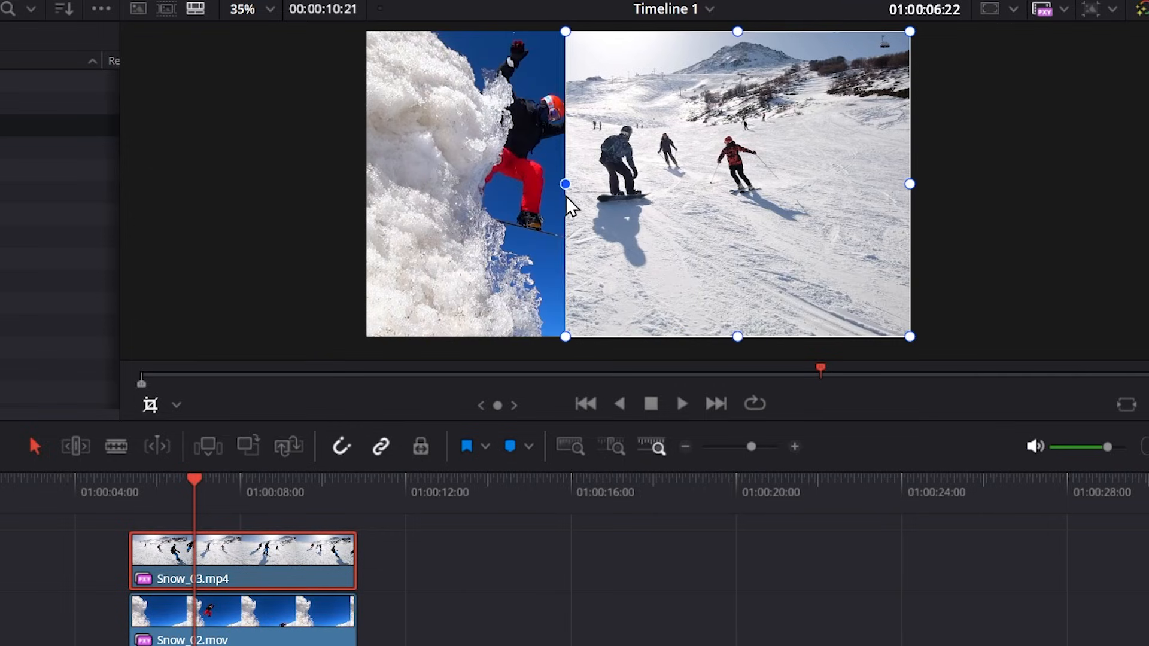
{"action": "left_click_drag", "start_coordinate": [910, 184], "coordinate": [738, 189]}
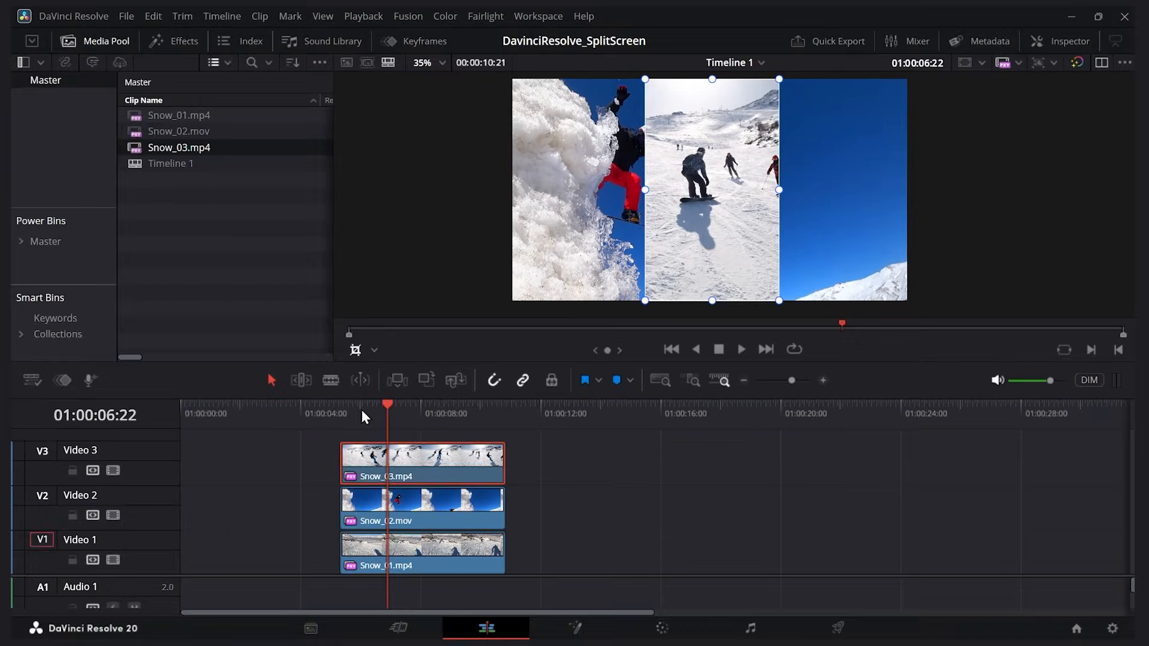
Step: Play Snow_03.mp4 to 01:00:08:09 and shift its crop window slightly left to frame the riders better
{"action": "left_click", "coordinate": [161, 487]}
{"action": "key", "text": "space"}
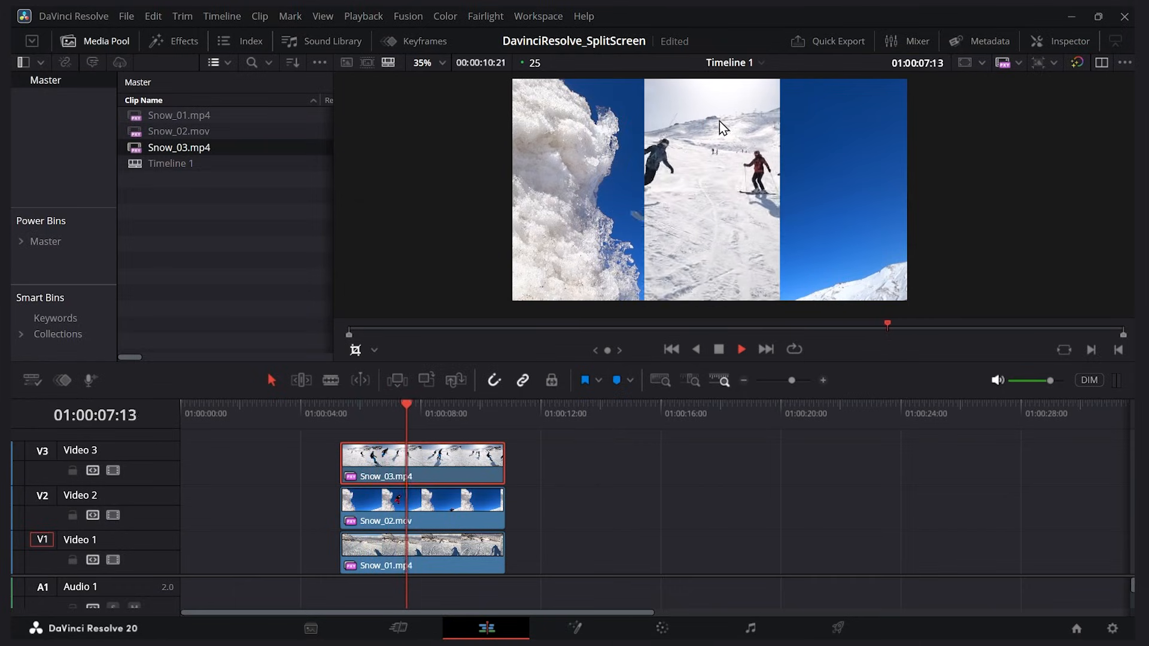
{"action": "key", "text": "space"}
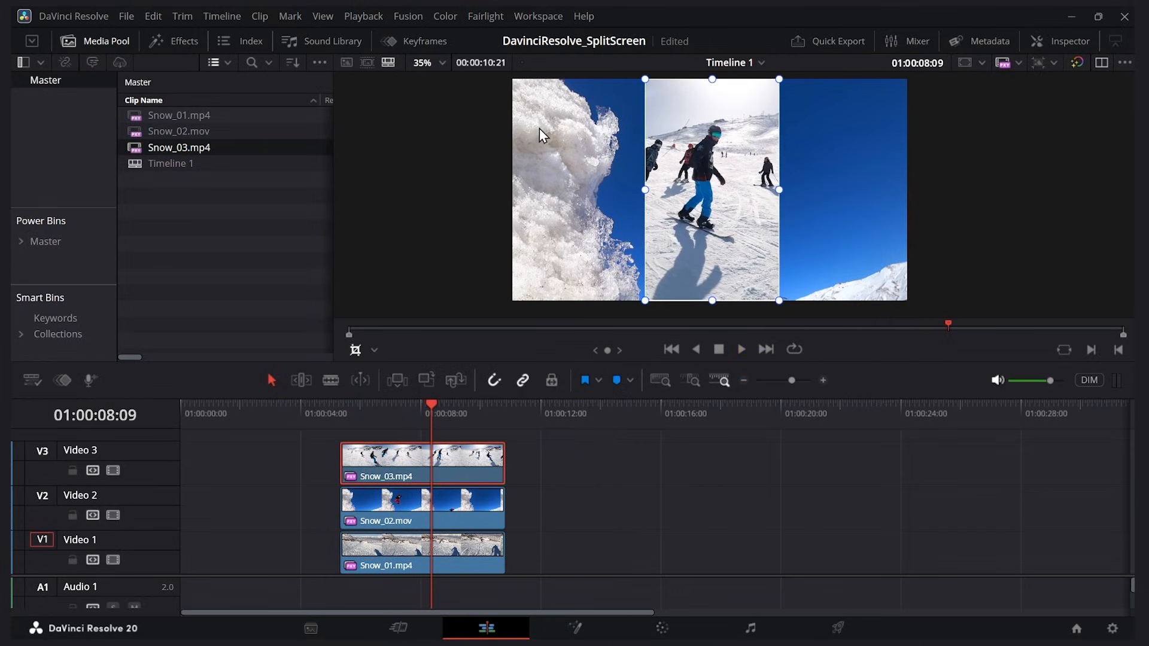
{"action": "mouse_move", "coordinate": [747, 183]}
{"action": "left_mouse_down"}
{"action": "mouse_move", "coordinate": [704, 181]}
{"action": "mouse_move", "coordinate": [732, 181]}
{"action": "left_mouse_up"}
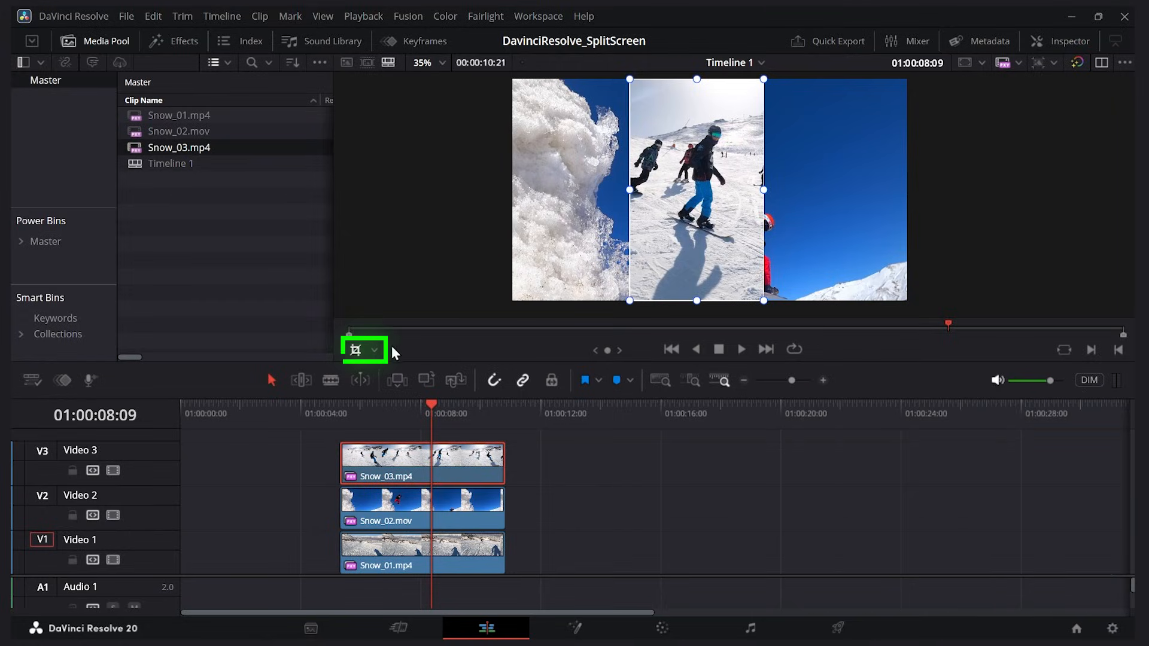
Step: Switch the viewer overlay to Transform and move the cropped Snow_03.mp4 into the left third of the frame
{"action": "left_click", "coordinate": [376, 351]}
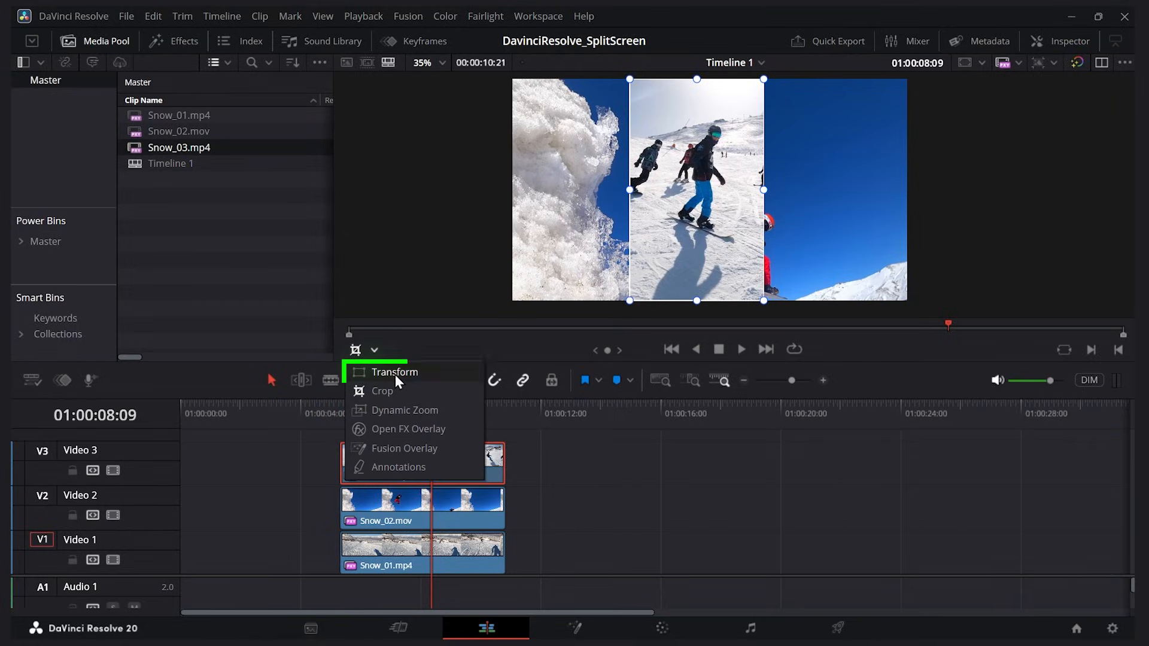
{"action": "left_click", "coordinate": [394, 371]}
{"action": "left_click_drag", "start_coordinate": [738, 151], "coordinate": [639, 148]}
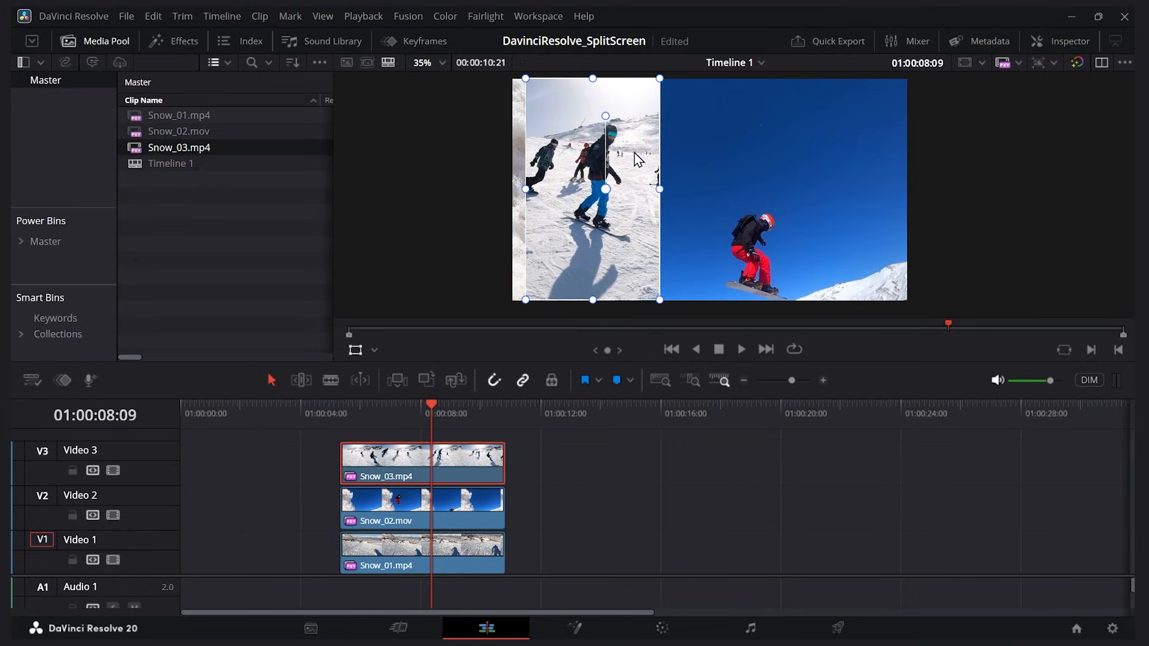
{"action": "key", "text": "ctrl+z"}
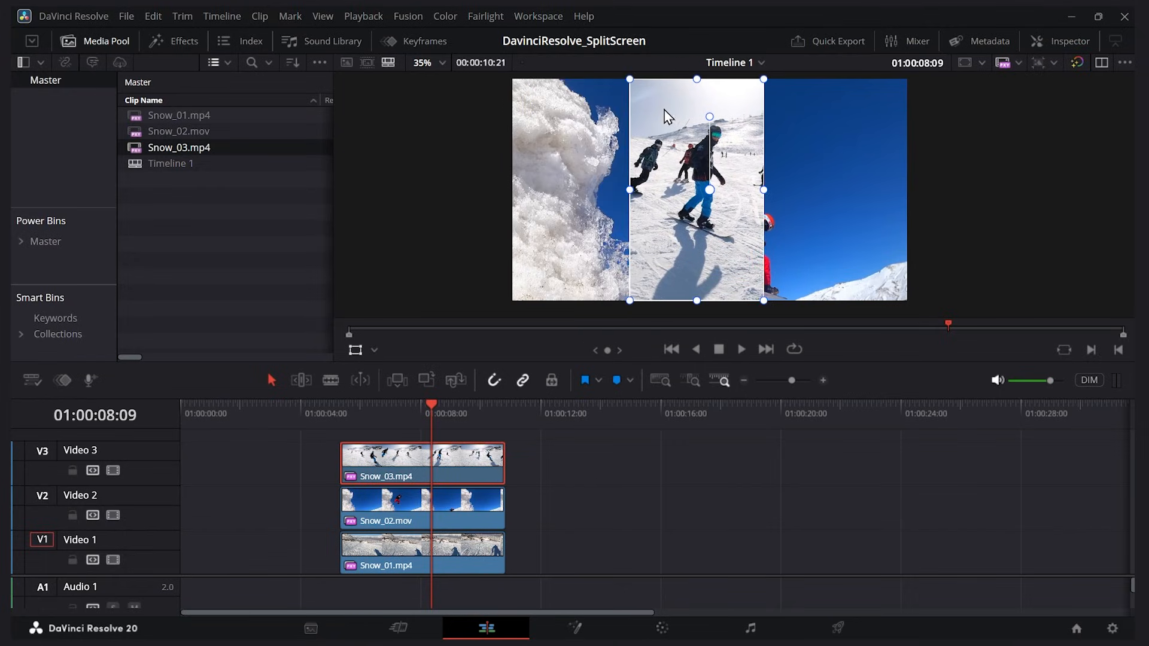
{"action": "left_click_drag", "start_coordinate": [742, 146], "coordinate": [619, 127]}
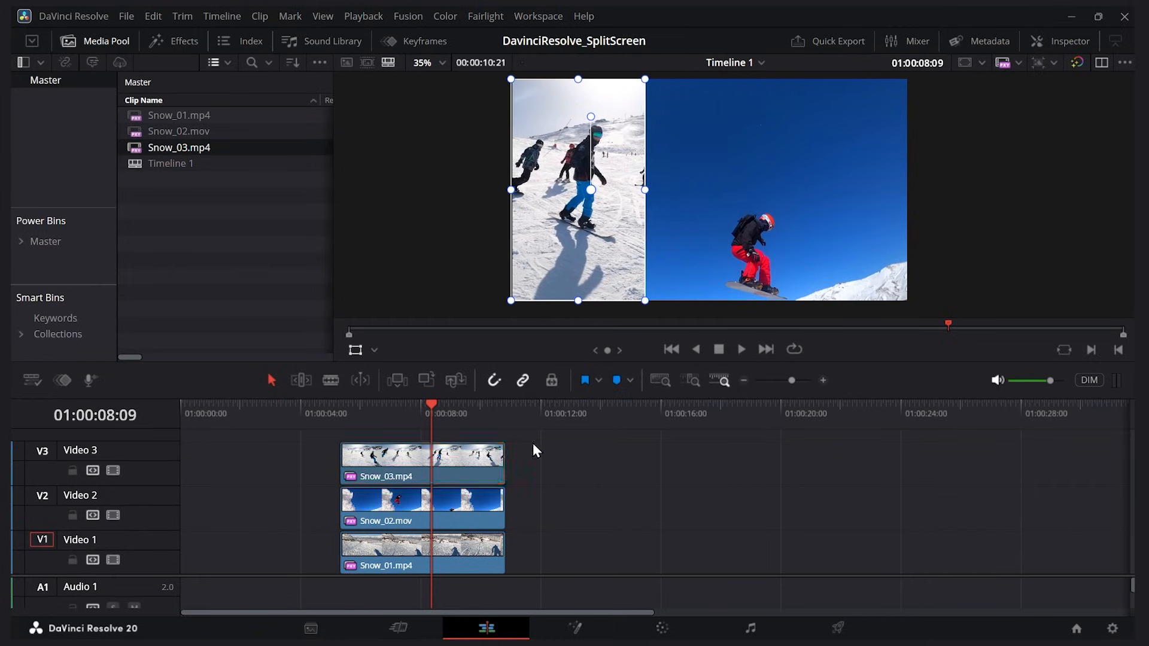
Step: Crop Snow_02.mov from both sides to a vertical strip and move it into the middle third of the frame
{"action": "left_click", "coordinate": [447, 505]}
{"action": "left_click", "coordinate": [375, 350]}
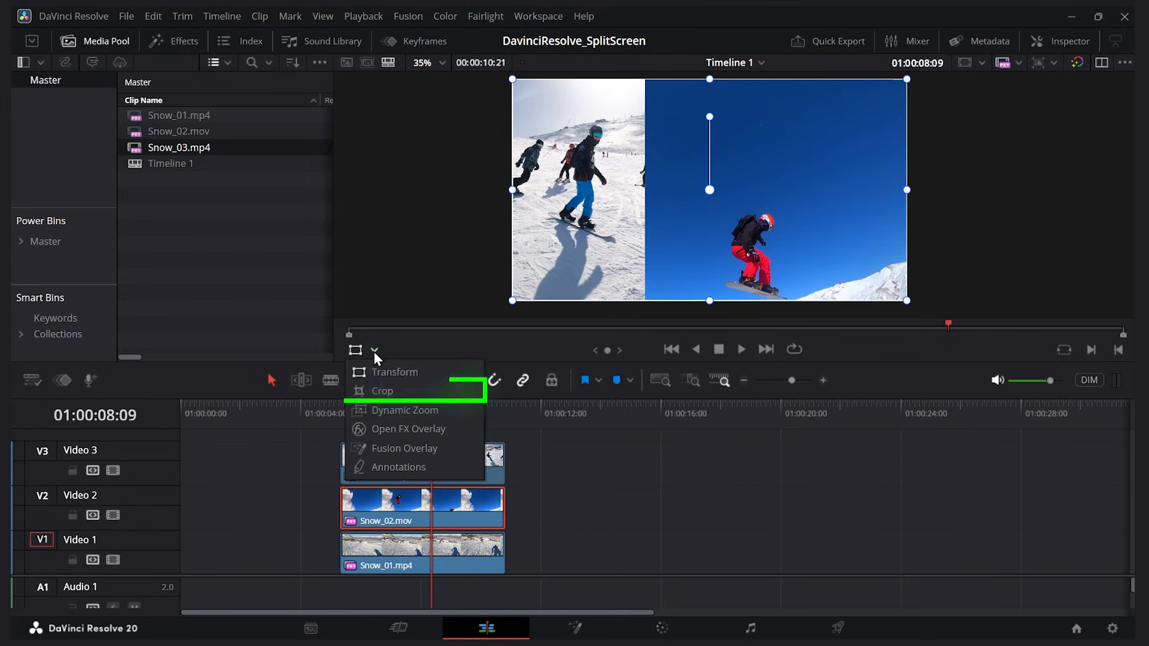
{"action": "left_click", "coordinate": [388, 390]}
{"action": "left_click_drag", "start_coordinate": [908, 190], "coordinate": [799, 190]}
{"action": "left_click_drag", "start_coordinate": [655, 207], "coordinate": [688, 217]}
{"action": "left_click_drag", "start_coordinate": [805, 201], "coordinate": [728, 185]}
{"action": "left_click", "coordinate": [374, 350]}
{"action": "left_click", "coordinate": [386, 367]}
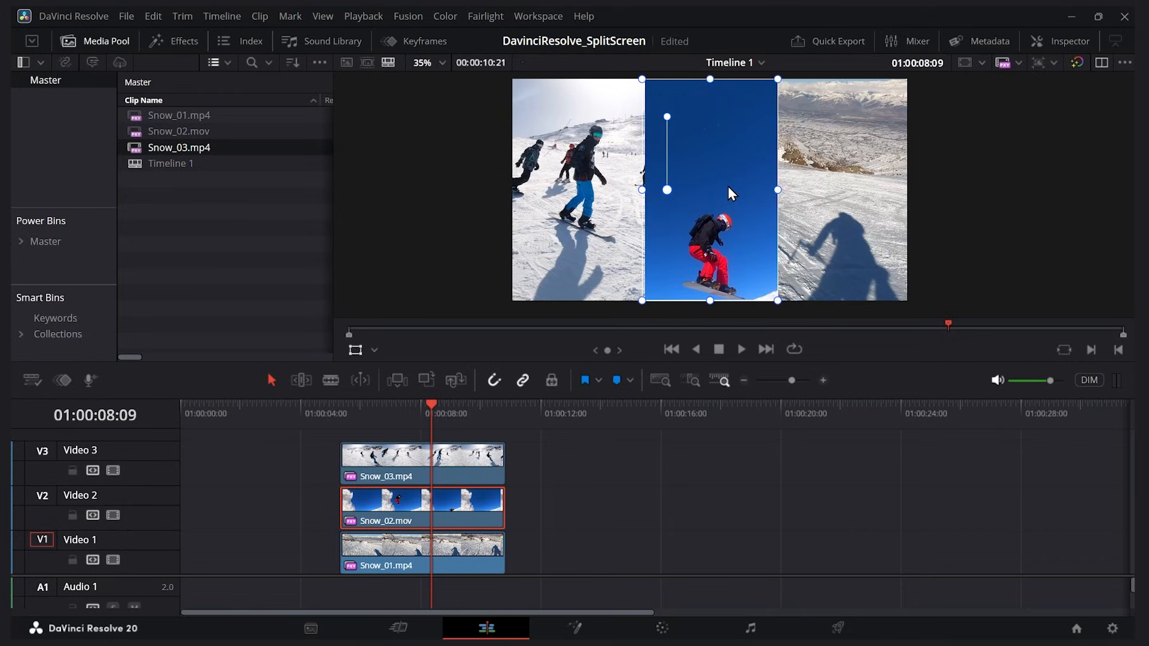
Step: Enlarge and reposition Snow_02.mov within the middle third, and play the timeline to check its framing
{"action": "scroll", "coordinate": [756, 228], "scroll_direction": "down", "scroll_amount": 3}
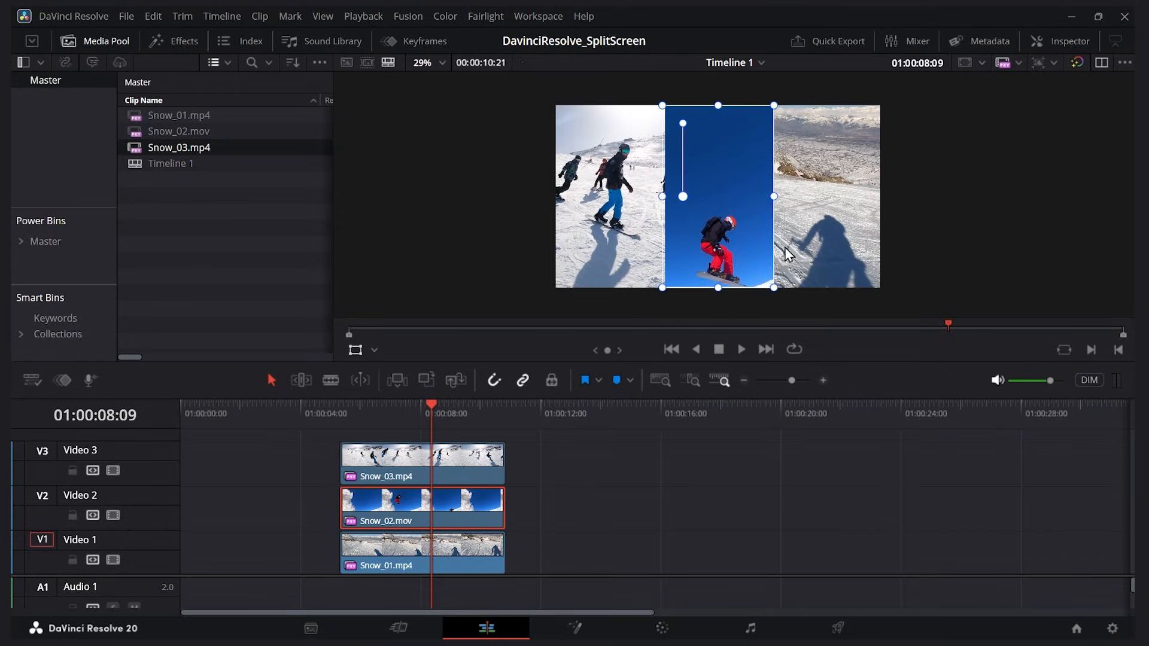
{"action": "left_click_drag", "start_coordinate": [774, 287], "coordinate": [761, 223]}
{"action": "left_click", "coordinate": [400, 405]}
{"action": "key", "text": "space"}
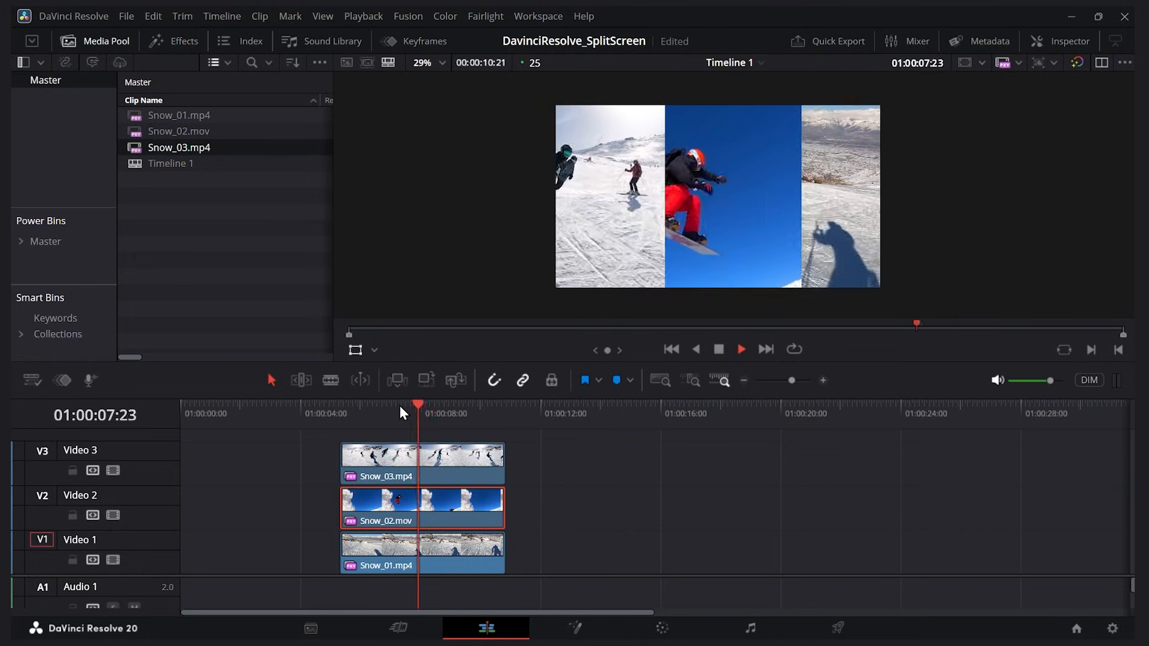
{"action": "key", "text": "space"}
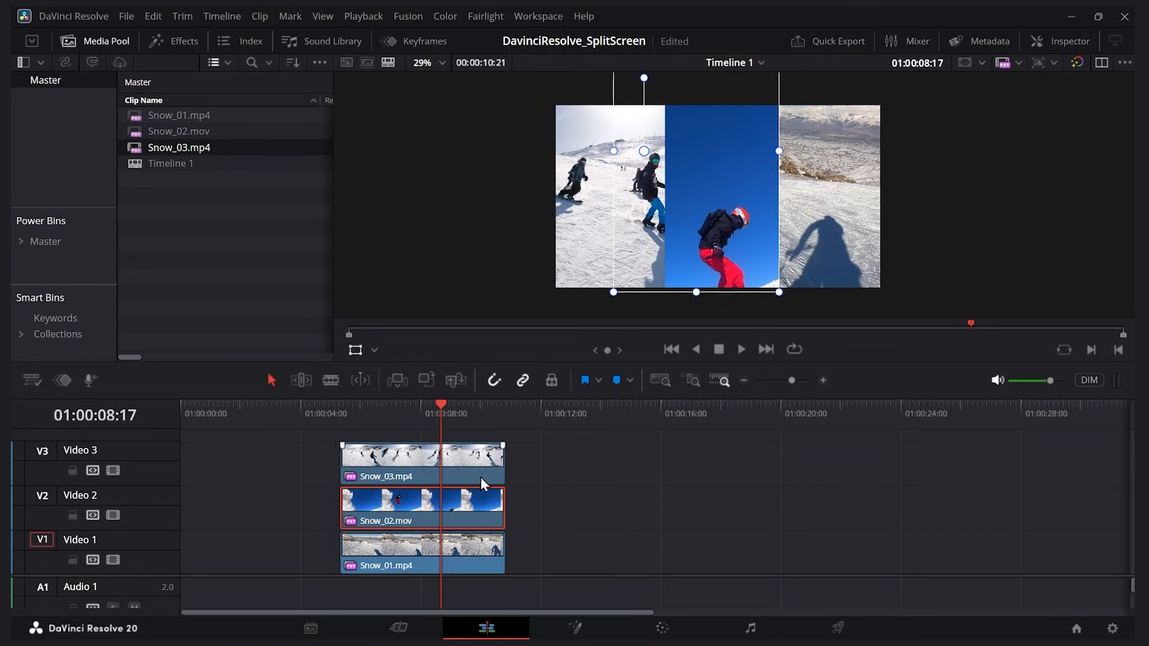
Step: Shift Snow_01.mp4 to the right so its riders sit in the right third, and play back the three-way split
{"action": "left_click", "coordinate": [457, 551]}
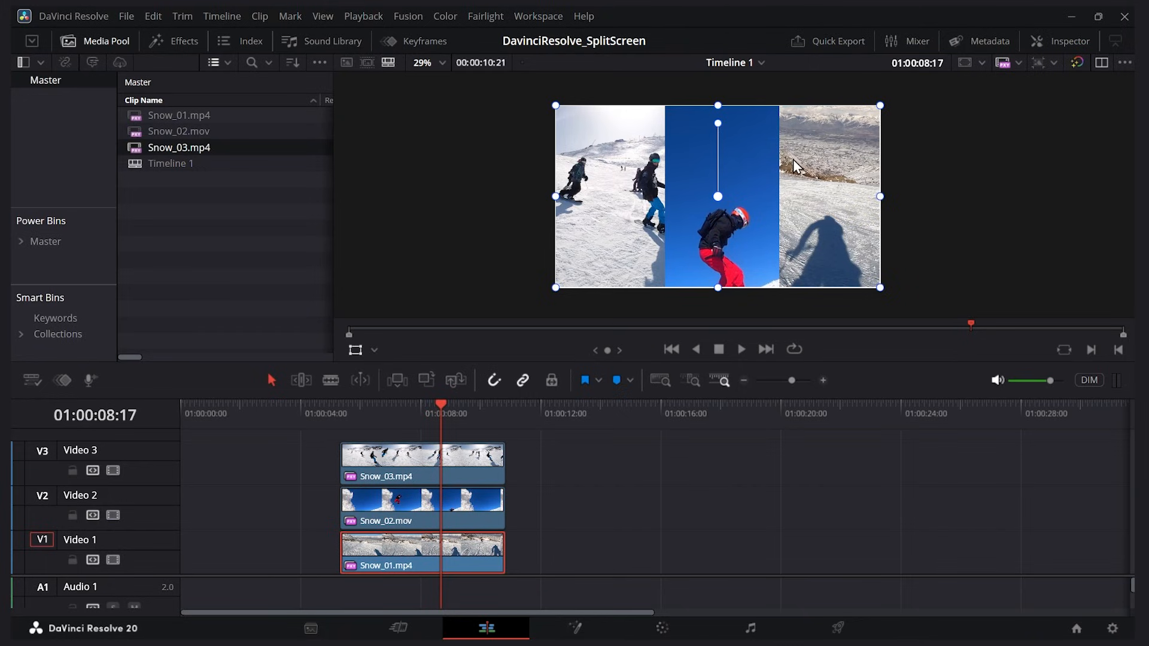
{"action": "left_click_drag", "start_coordinate": [812, 181], "coordinate": [849, 175]}
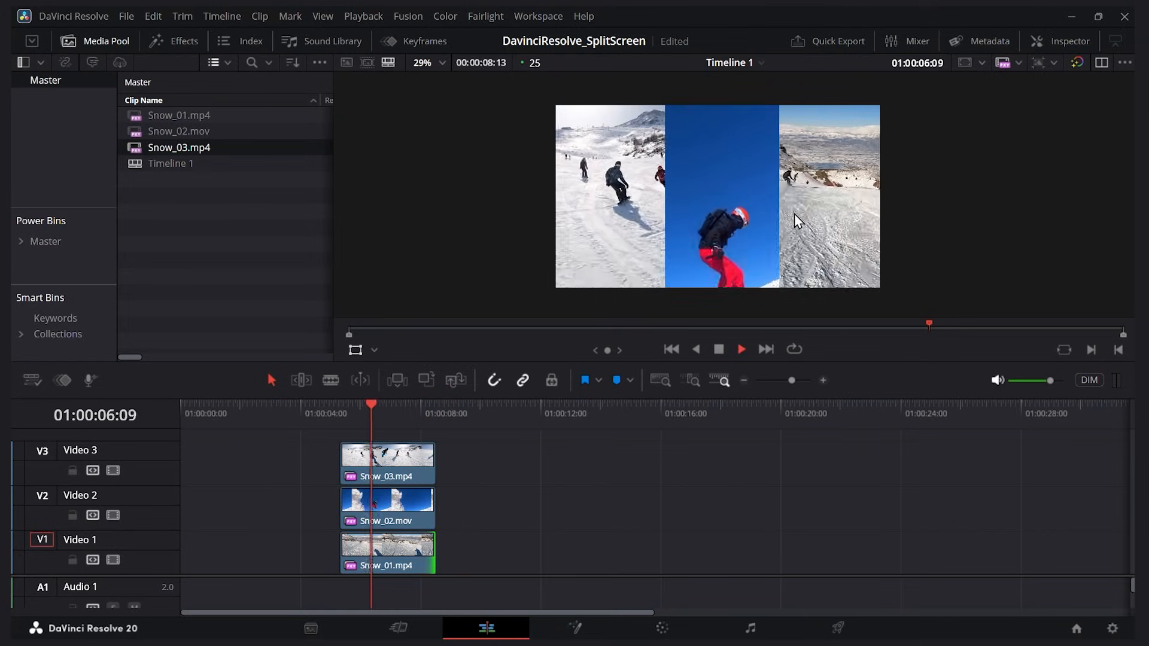
{"action": "key", "text": "space"}
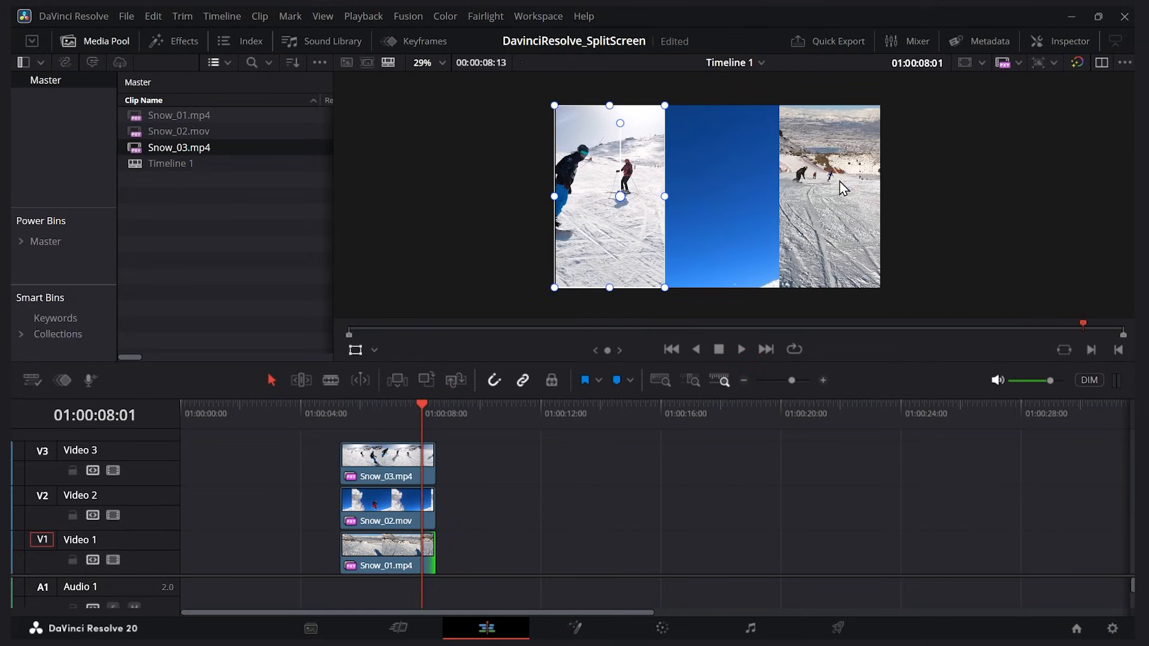
Step: Trim the starts of Snow_02.mov and Snow_01.mp4 so the three clips appear one after another, and play the result
{"action": "left_click_drag", "start_coordinate": [374, 512], "coordinate": [446, 544]}
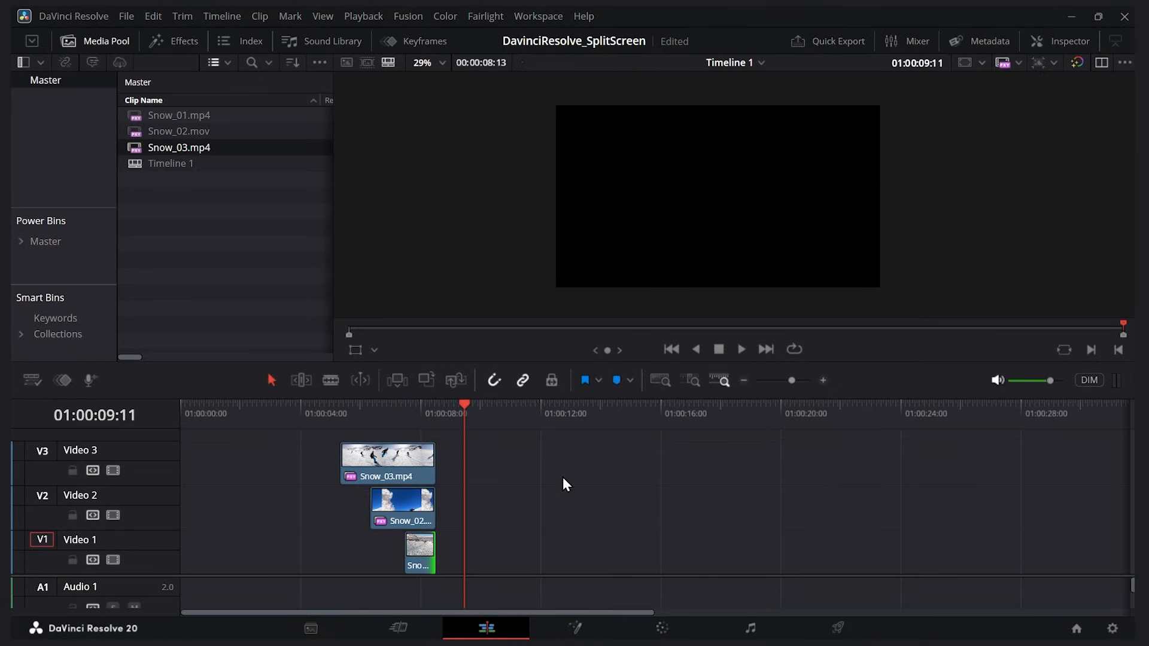
{"action": "key", "text": "space"}
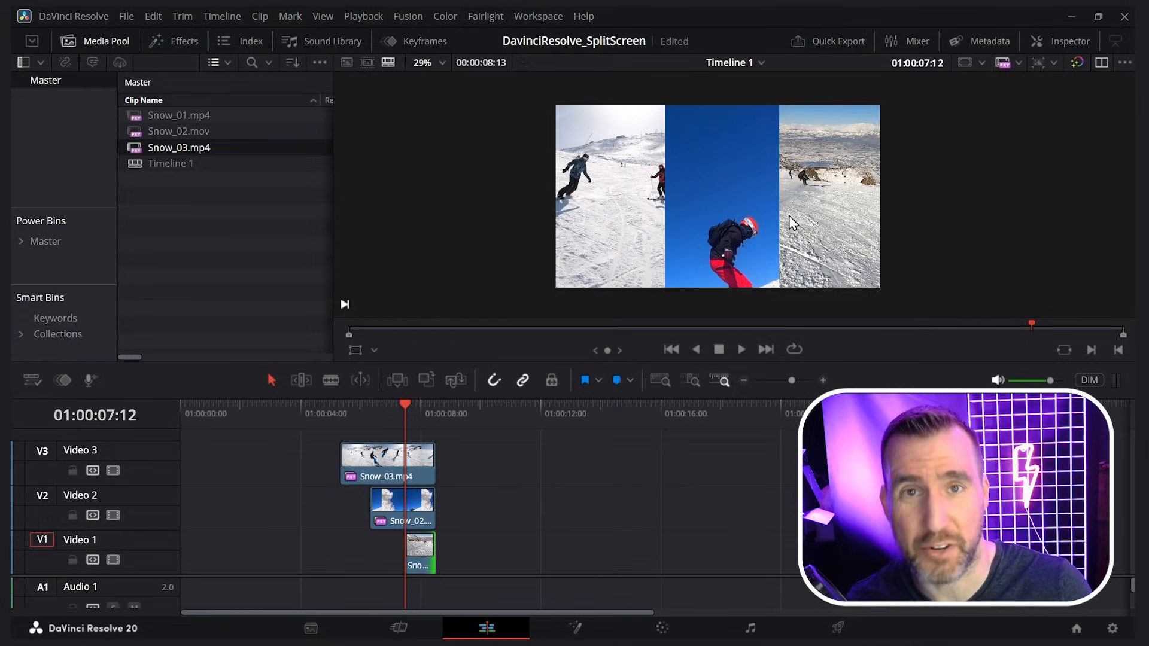
Step: Show the Inspector settings of Snow_03.mp4 and move the clip to position X -417.461, Y -8.672
{"action": "left_click", "coordinate": [433, 474]}
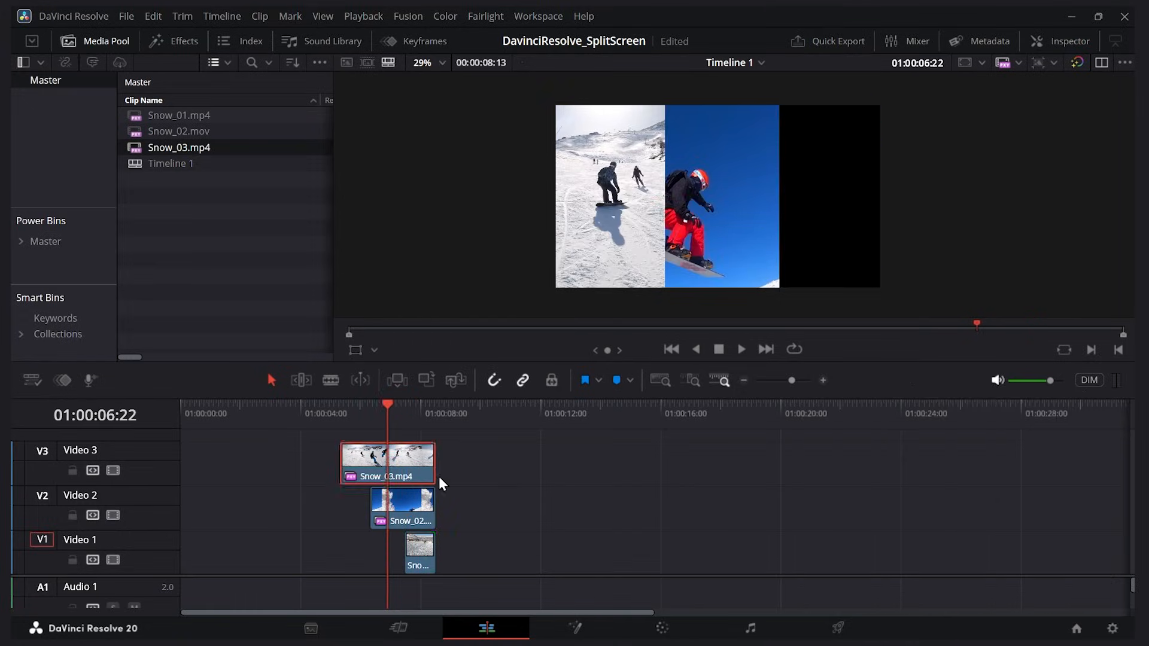
{"action": "left_click", "coordinate": [1068, 43]}
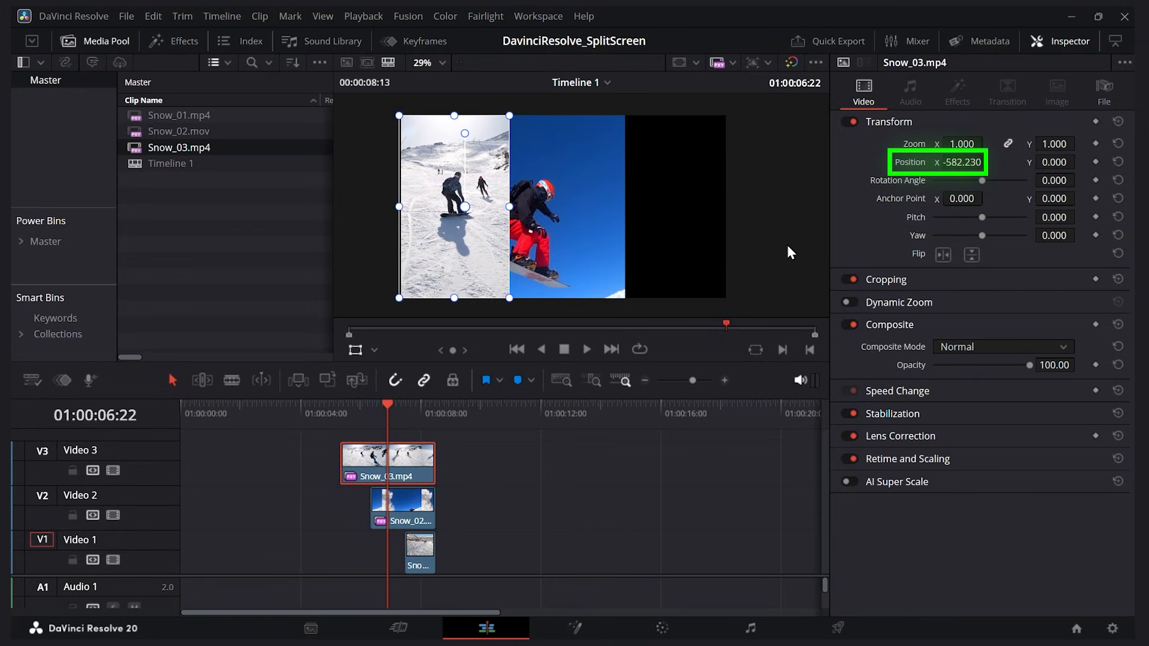
{"action": "left_click_drag", "start_coordinate": [484, 156], "coordinate": [499, 203]}
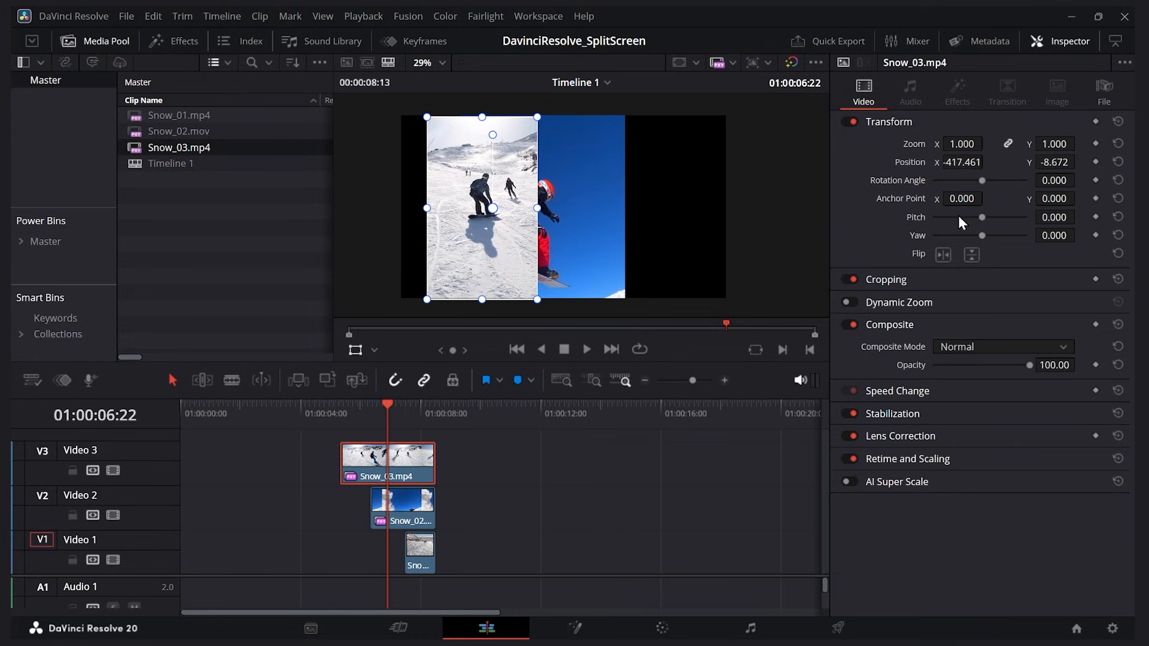
Step: Display the Cropping parameters of Snow_03.mp4 and adjust its right and left crop edges in the viewer
{"action": "left_click", "coordinate": [896, 281]}
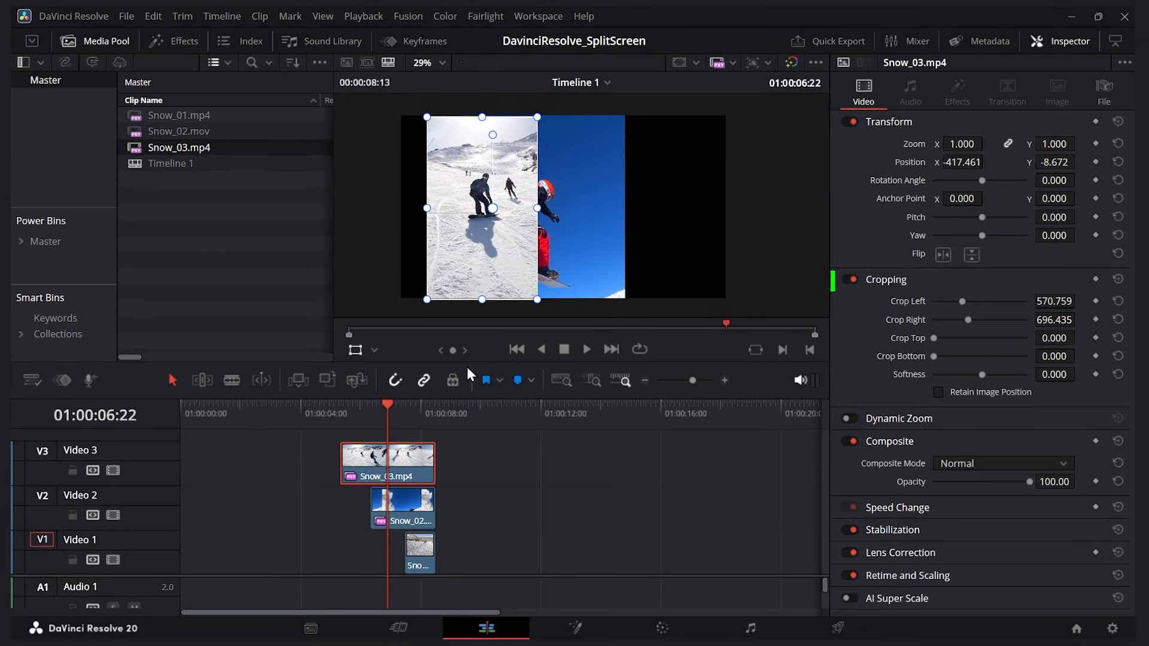
{"action": "left_click", "coordinate": [374, 351]}
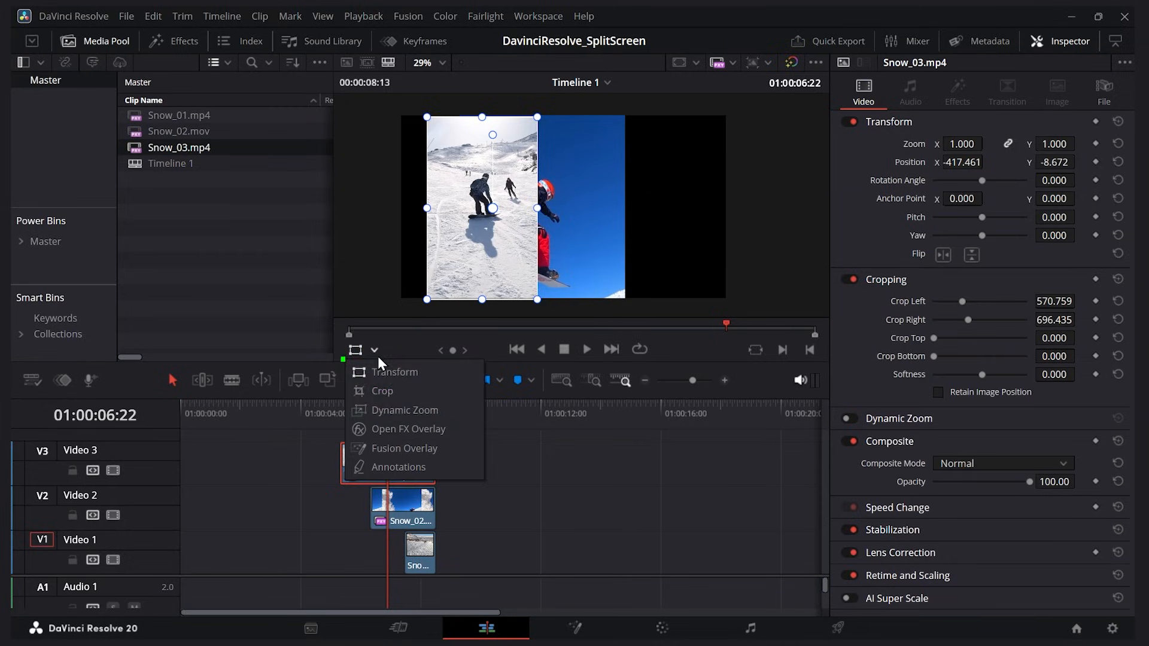
{"action": "left_click", "coordinate": [389, 393]}
{"action": "mouse_move", "coordinate": [537, 208]}
{"action": "left_mouse_down"}
{"action": "mouse_move", "coordinate": [507, 208]}
{"action": "mouse_move", "coordinate": [638, 208]}
{"action": "mouse_move", "coordinate": [549, 222]}
{"action": "left_mouse_up"}
{"action": "left_click_drag", "start_coordinate": [425, 211], "coordinate": [488, 213]}
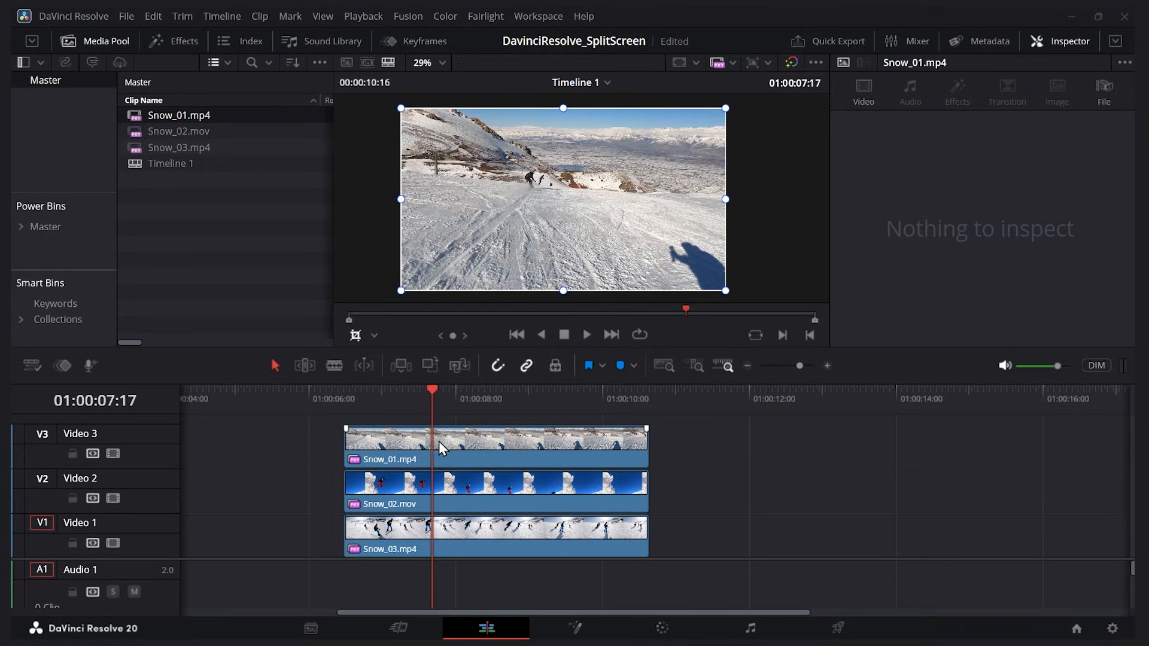
{"action": "left_click", "coordinate": [440, 449]}
{"action": "left_click", "coordinate": [462, 486]}
{"action": "left_click", "coordinate": [490, 534]}
{"action": "left_click", "coordinate": [543, 484]}
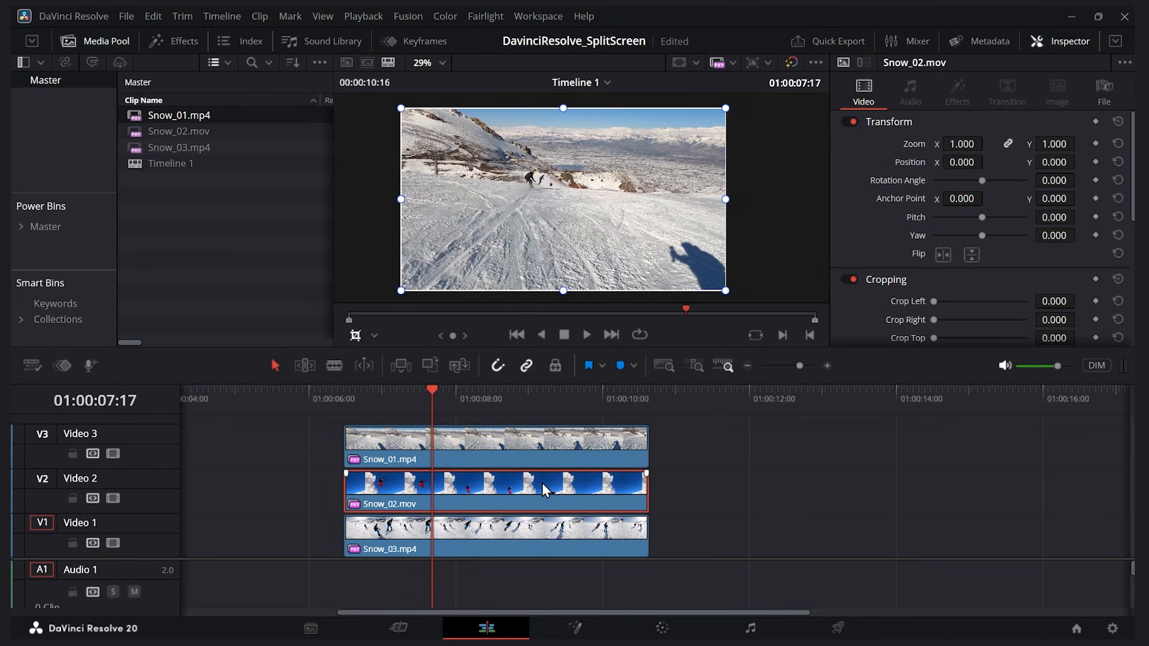
{"action": "left_click", "coordinate": [545, 449]}
{"action": "left_click", "coordinate": [551, 503]}
Step: Search the Open FX effects for "video" and apply Video Collage to Snow_01.mp4
{"action": "left_click", "coordinate": [191, 47]}
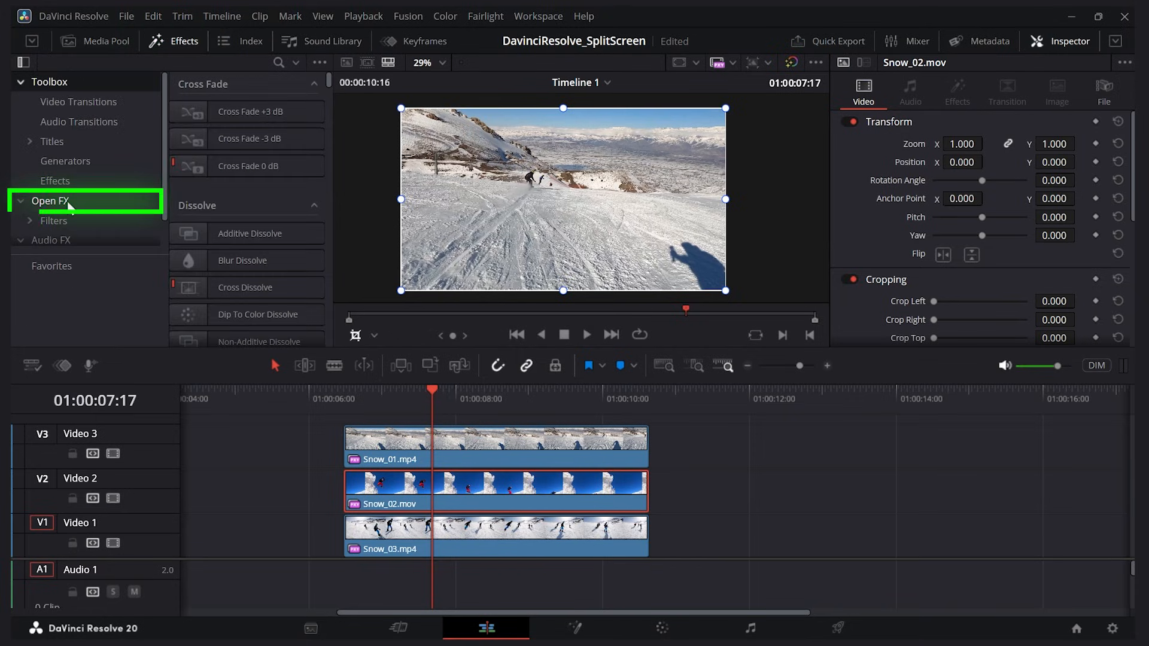
{"action": "left_click", "coordinate": [50, 202]}
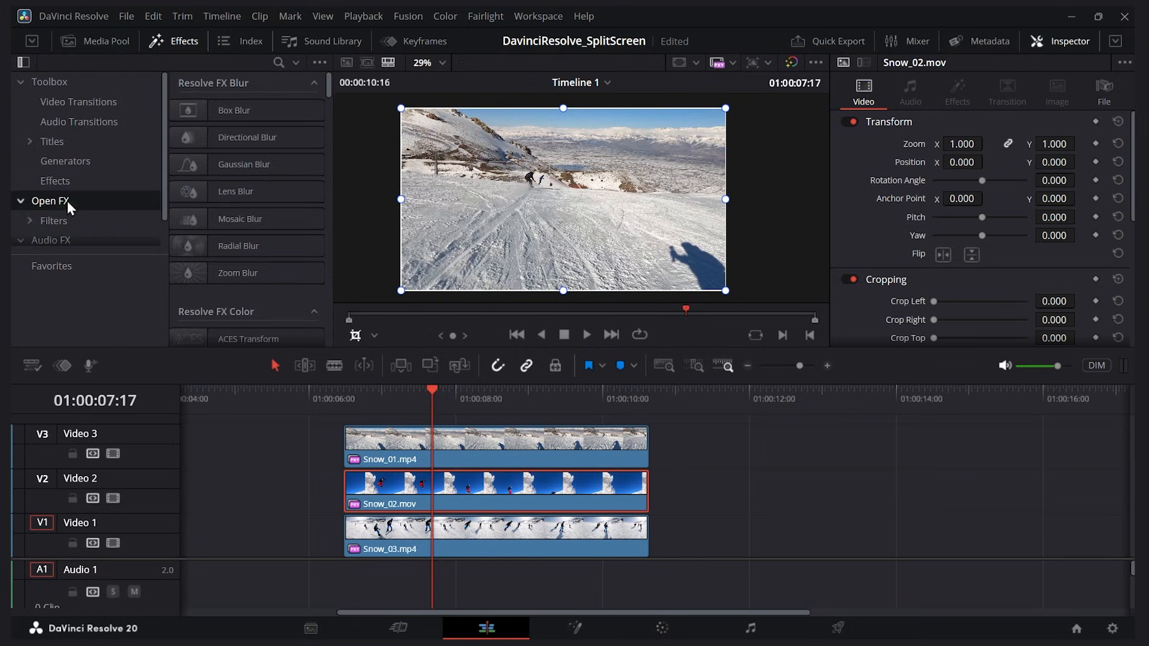
{"action": "mouse_move", "coordinate": [330, 84]}
{"action": "left_mouse_down"}
{"action": "mouse_move", "coordinate": [334, 131]}
{"action": "mouse_move", "coordinate": [339, 75]}
{"action": "left_mouse_up"}
{"action": "left_click", "coordinate": [279, 64]}
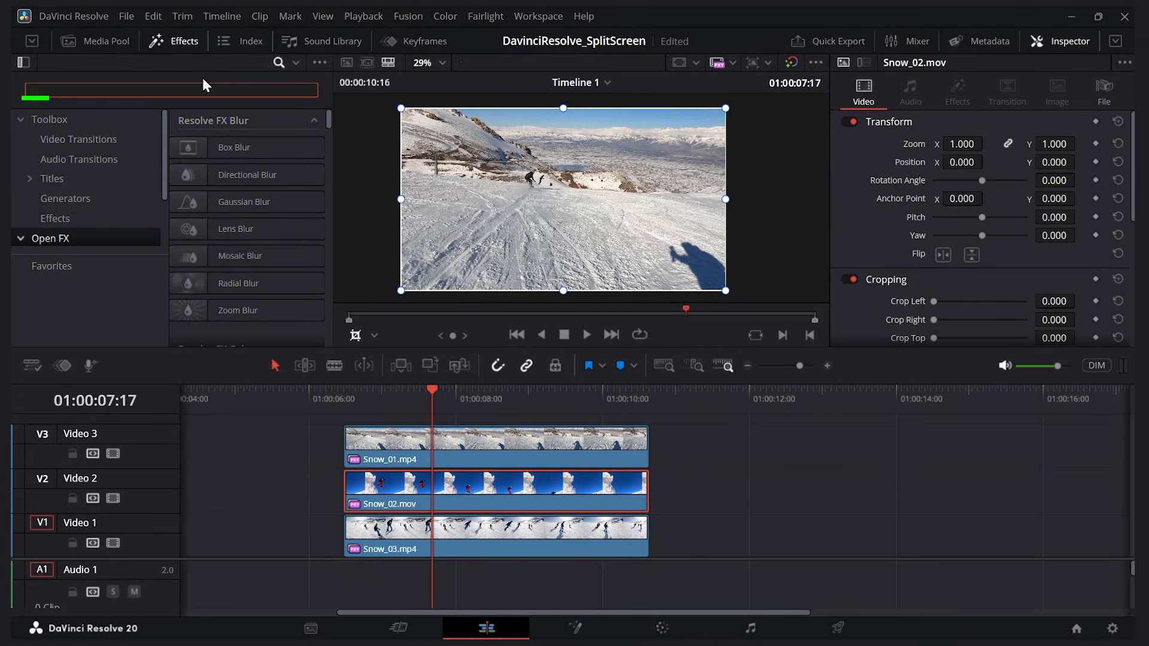
{"action": "type", "text": "video"}
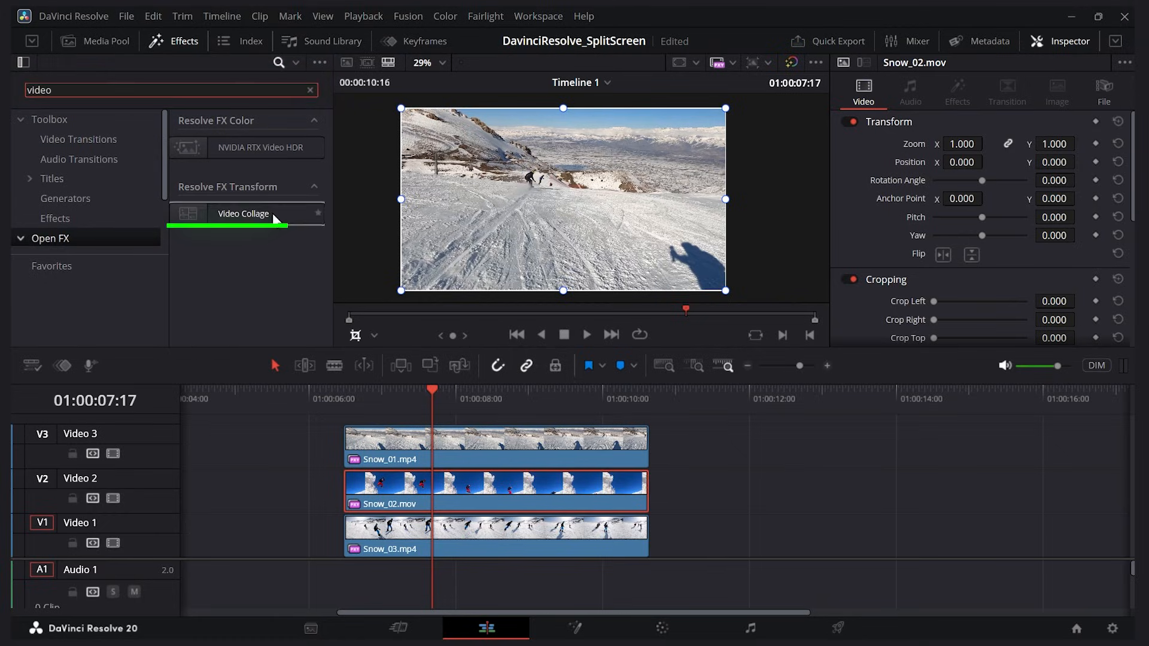
{"action": "left_click_drag", "start_coordinate": [254, 215], "coordinate": [518, 453]}
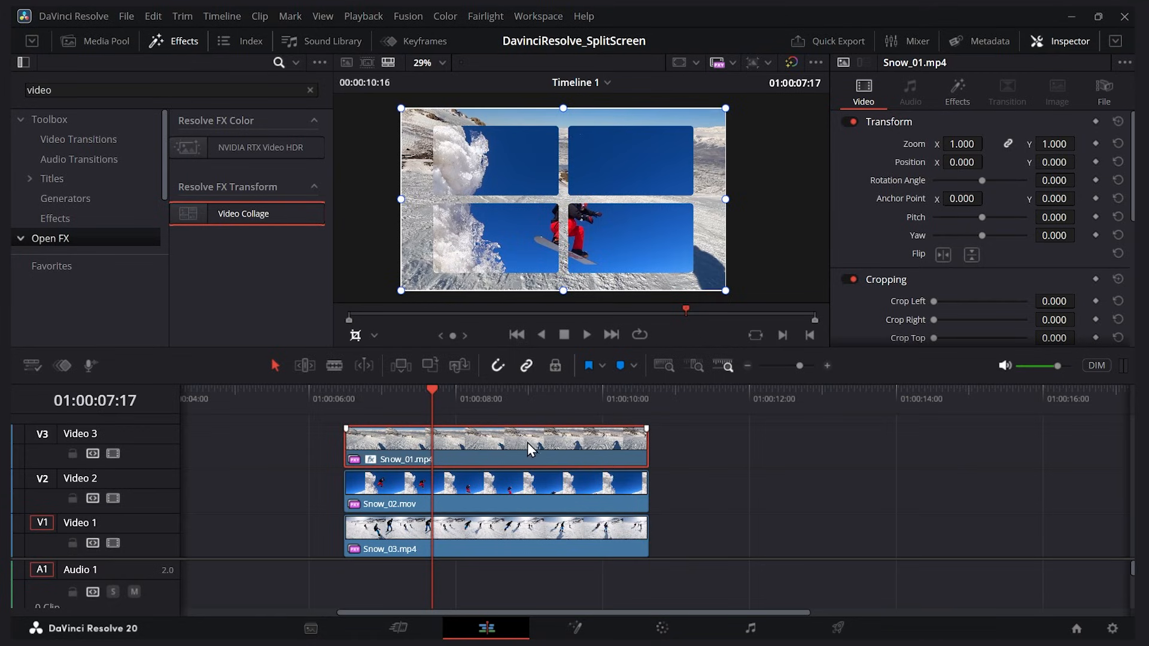
Step: Move Snow_02.mov and Snow_03.mp4 on their tracks to start after the end of Snow_01.mp4
{"action": "left_click", "coordinate": [508, 494]}
{"action": "left_click_drag", "start_coordinate": [399, 485], "coordinate": [728, 491]}
{"action": "left_click_drag", "start_coordinate": [472, 536], "coordinate": [814, 544]}
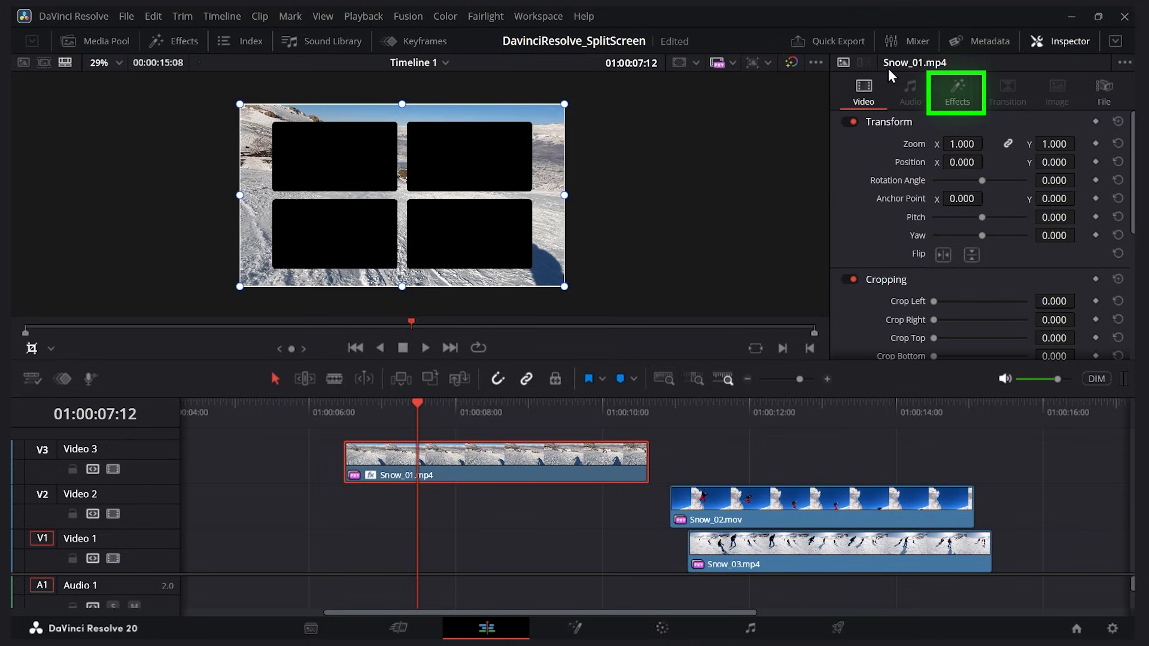
Step: Show the Video Collage settings of Snow_01.mp4 and turn the effect off and on to compare
{"action": "left_click", "coordinate": [960, 104]}
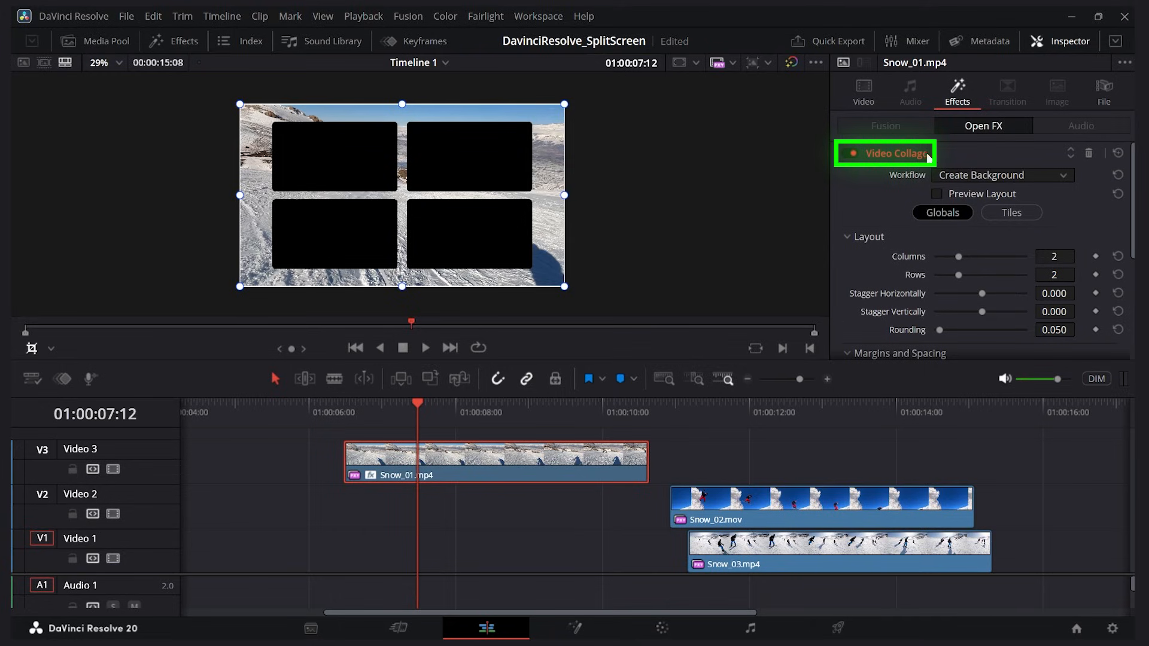
{"action": "left_click", "coordinate": [852, 155]}
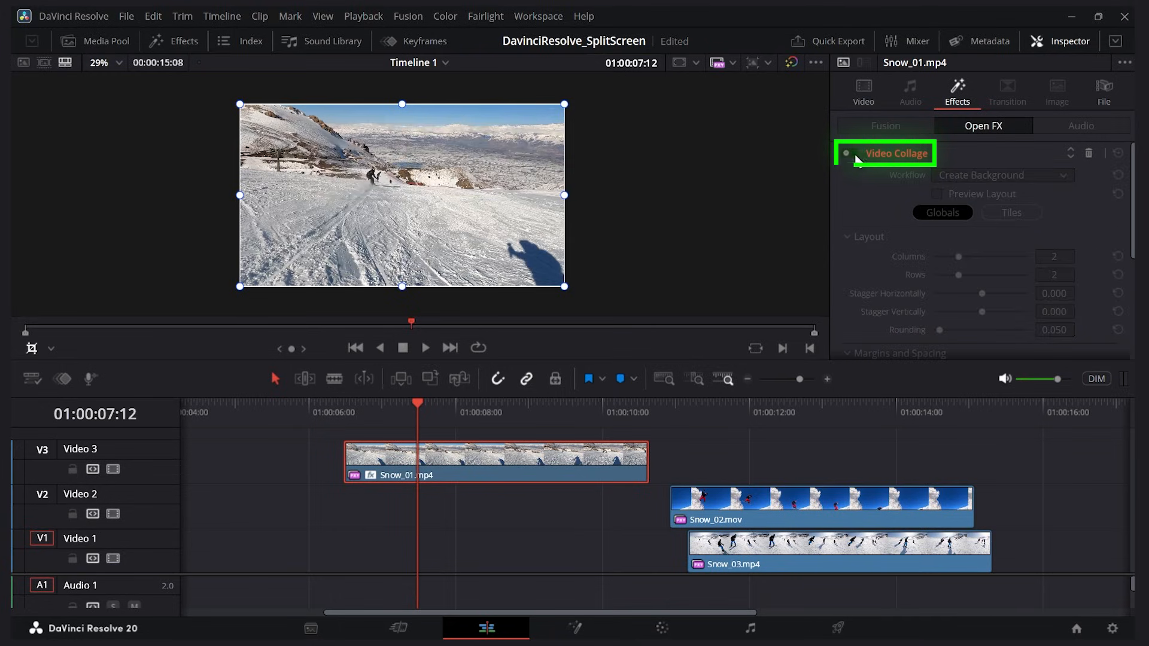
{"action": "left_click", "coordinate": [851, 154]}
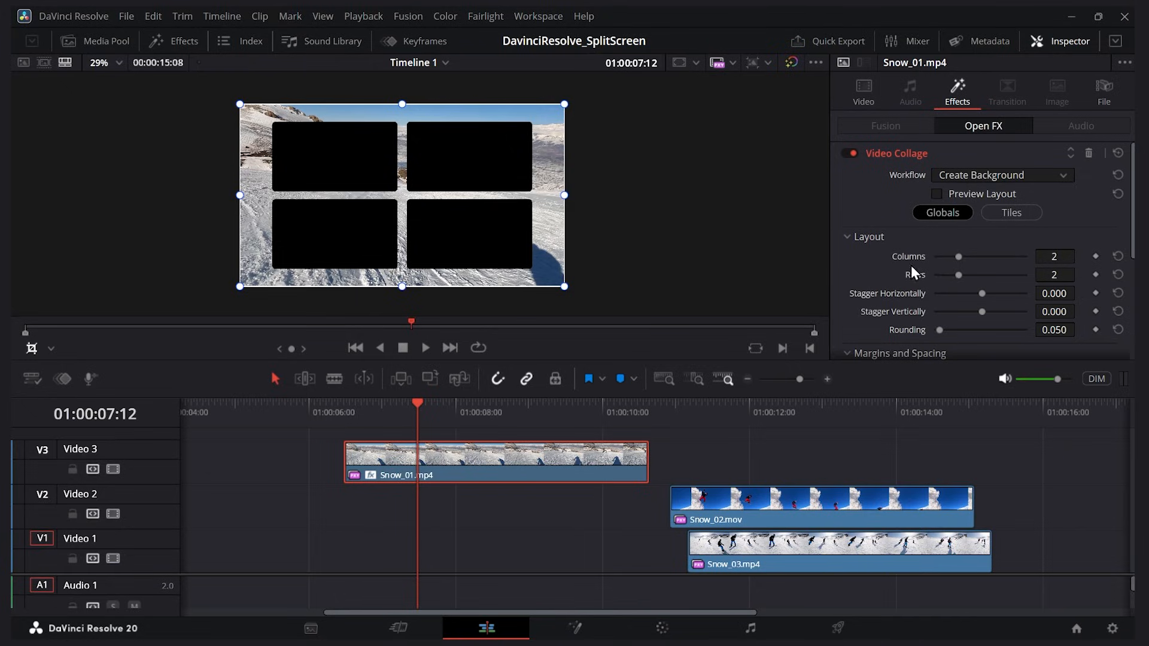
Step: Set the Video Collage workflow of Snow_01.mp4 to Create Tile with a layout of 3 columns and 1 row
{"action": "left_click", "coordinate": [1063, 176]}
{"action": "left_click", "coordinate": [1029, 212]}
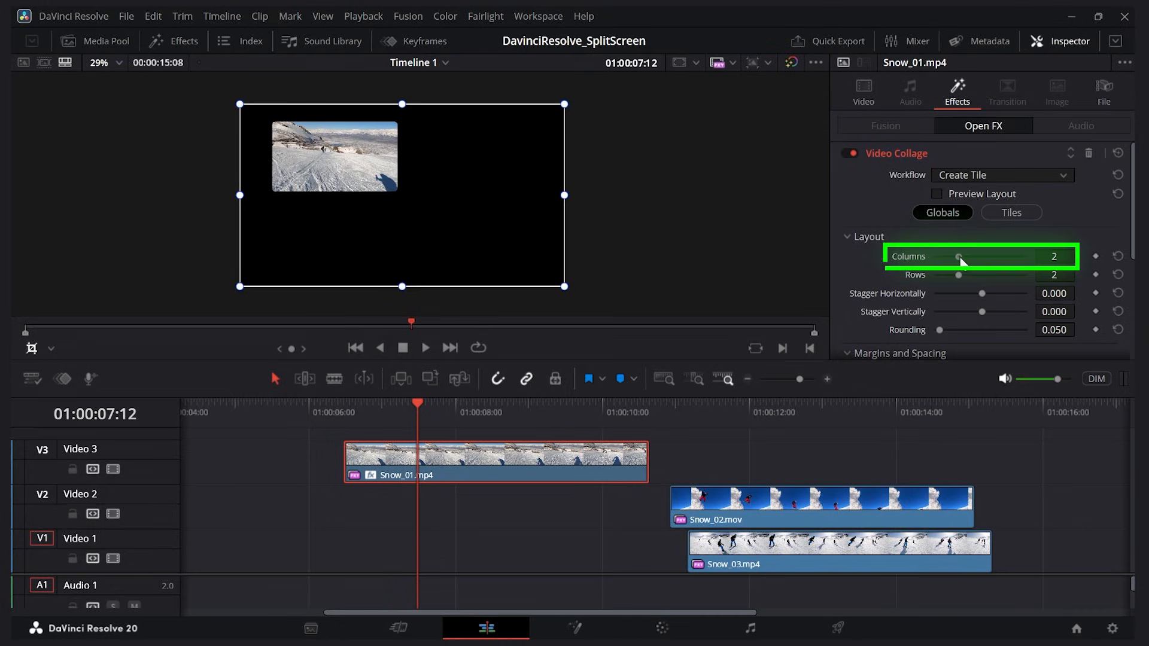
{"action": "left_click_drag", "start_coordinate": [965, 262], "coordinate": [978, 261]}
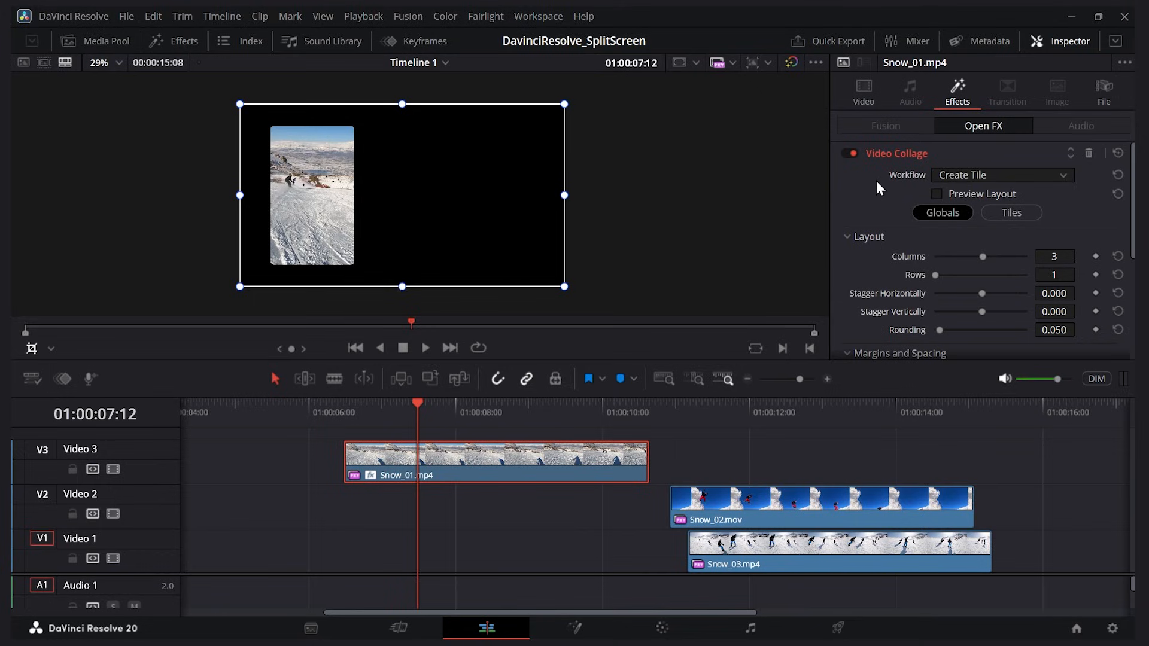
Step: Set the collage's vertical stagger to 0.070, rounding to 0.388 and left/right margins to 0.132
{"action": "scroll", "coordinate": [880, 189], "scroll_direction": "down", "scroll_amount": 1}
{"action": "mouse_move", "coordinate": [941, 287]}
{"action": "left_mouse_down"}
{"action": "mouse_move", "coordinate": [986, 286]}
{"action": "mouse_move", "coordinate": [971, 286]}
{"action": "mouse_move", "coordinate": [998, 267]}
{"action": "mouse_move", "coordinate": [971, 267]}
{"action": "mouse_move", "coordinate": [987, 265]}
{"action": "mouse_move", "coordinate": [970, 288]}
{"action": "mouse_move", "coordinate": [947, 287]}
{"action": "left_mouse_up"}
{"action": "scroll", "coordinate": [883, 211], "scroll_direction": "down", "scroll_amount": 1}
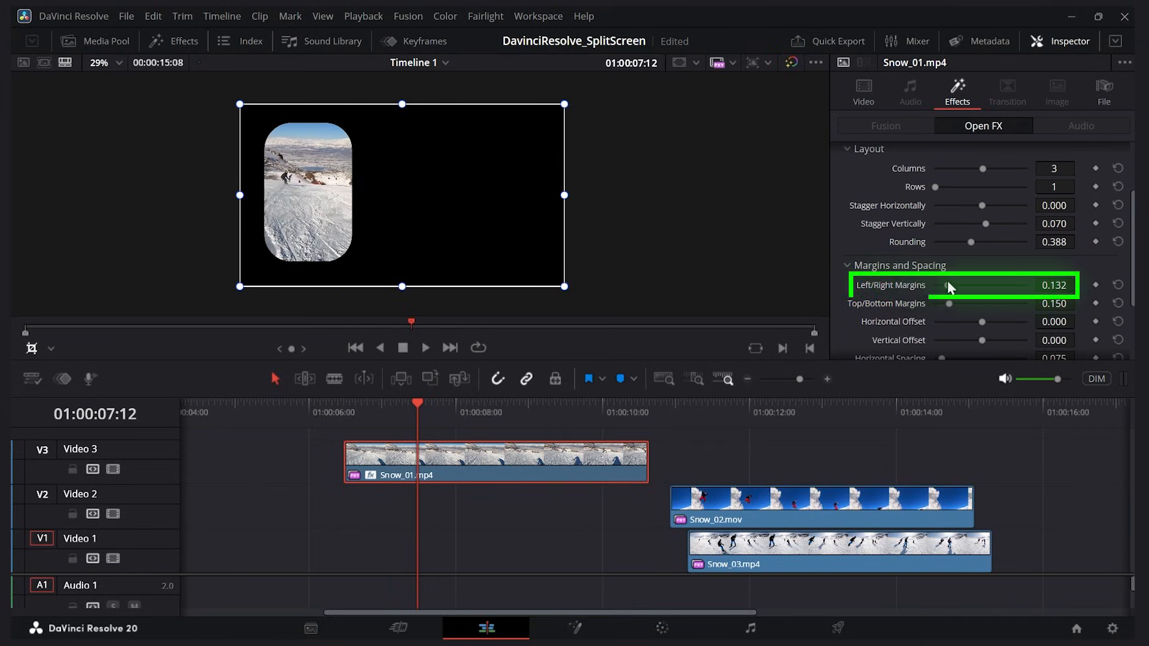
Step: Try Snow_01.mp4 in Tile 2 and Tile 3 of the collage, and return its active tile to Tile 1
{"action": "scroll", "coordinate": [958, 264], "scroll_direction": "up", "scroll_amount": 2}
{"action": "left_click", "coordinate": [1013, 215]}
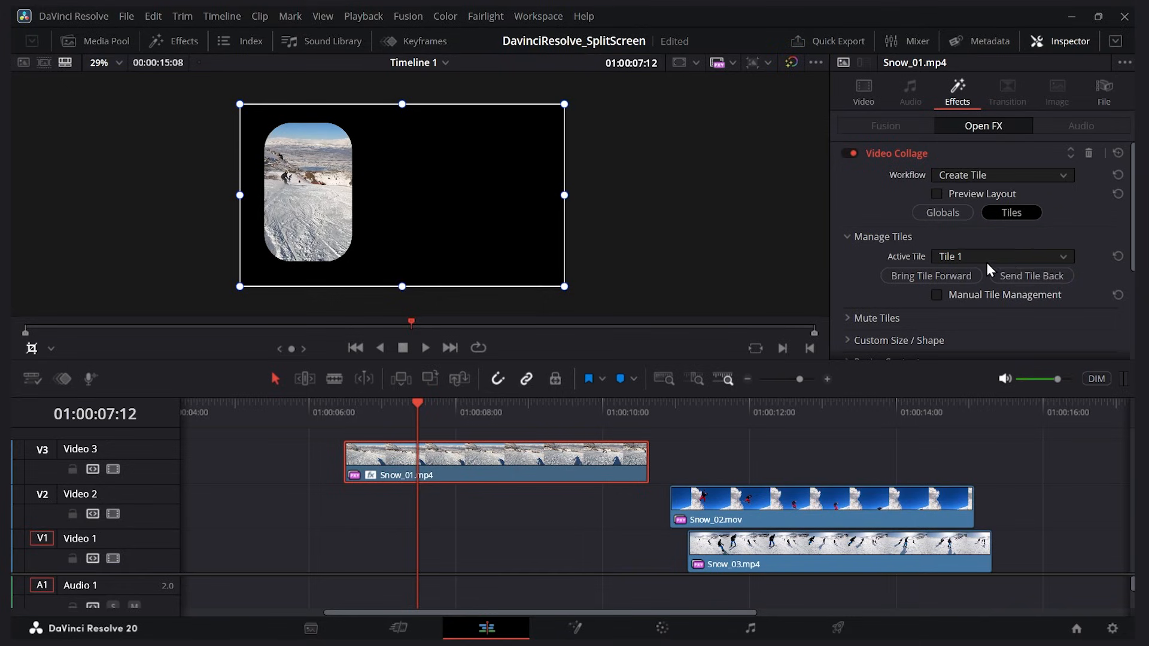
{"action": "left_click", "coordinate": [1023, 262]}
{"action": "left_click", "coordinate": [982, 295]}
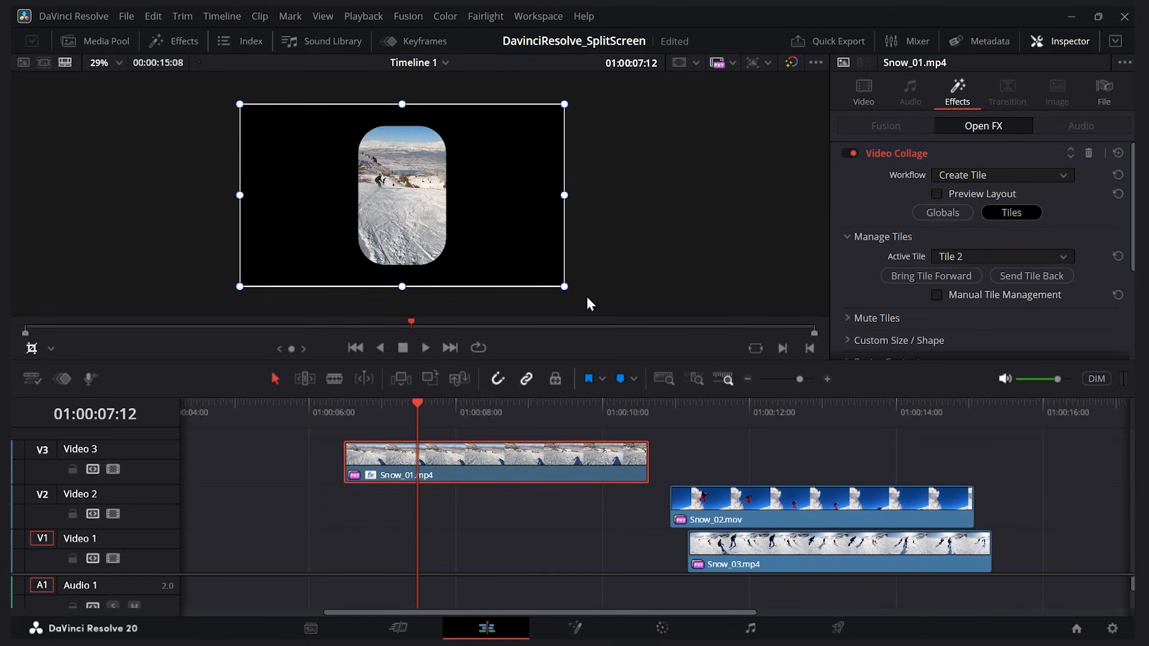
{"action": "left_click", "coordinate": [1012, 260]}
{"action": "left_click", "coordinate": [995, 310]}
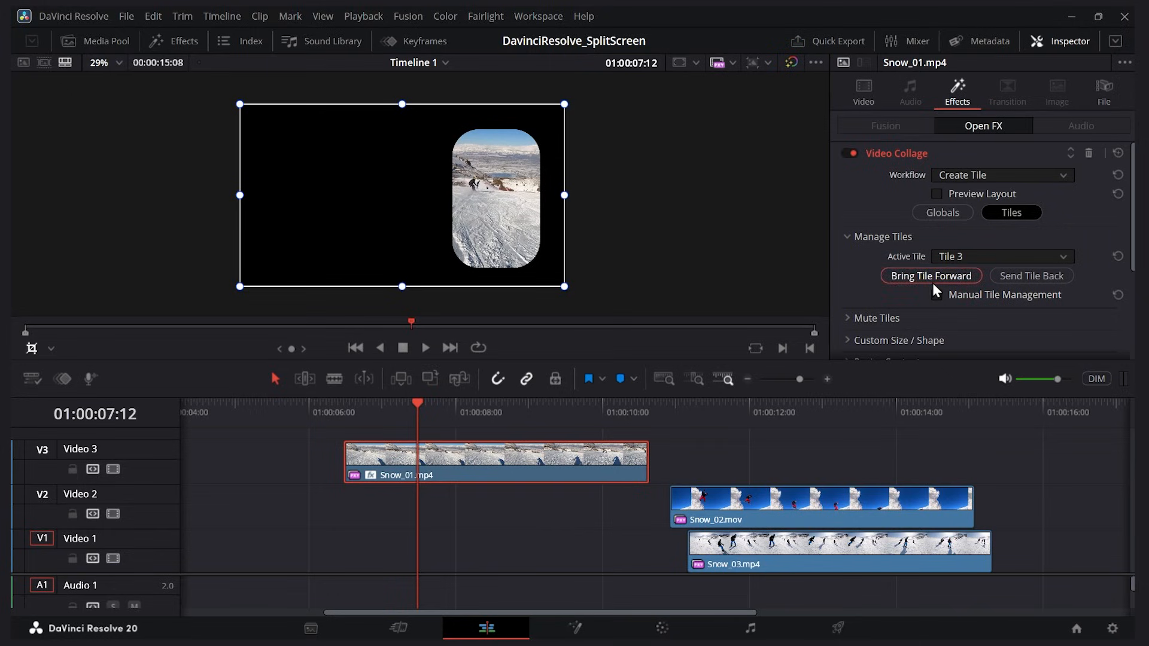
{"action": "left_click", "coordinate": [978, 276]}
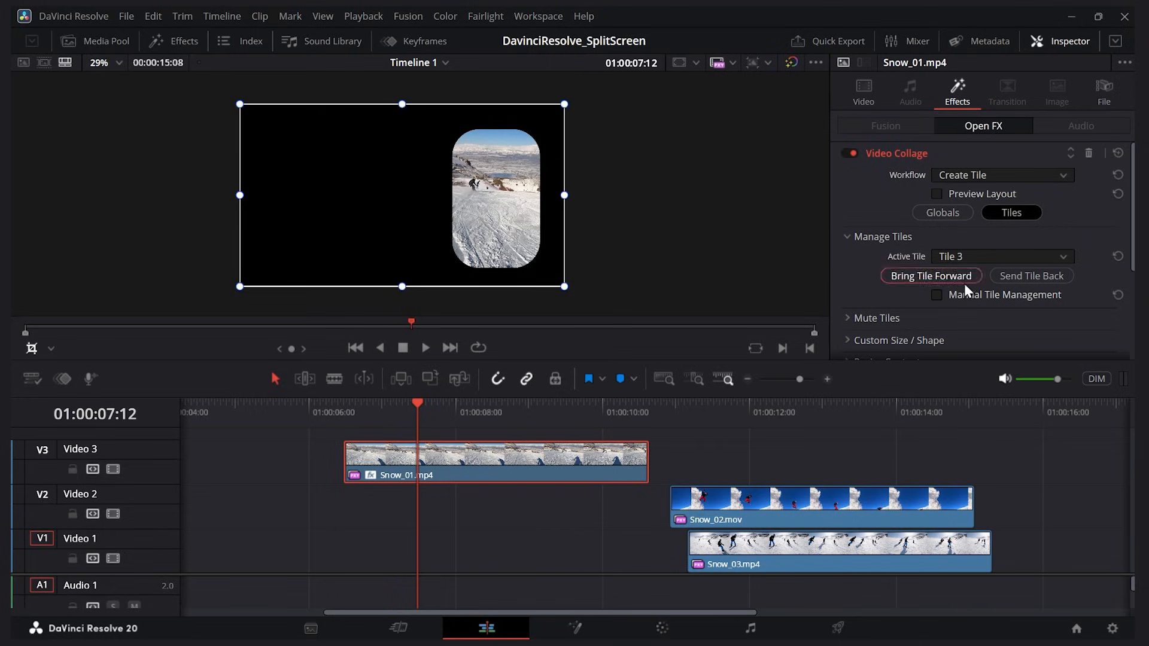
{"action": "left_click", "coordinate": [985, 259]}
{"action": "left_click", "coordinate": [982, 276]}
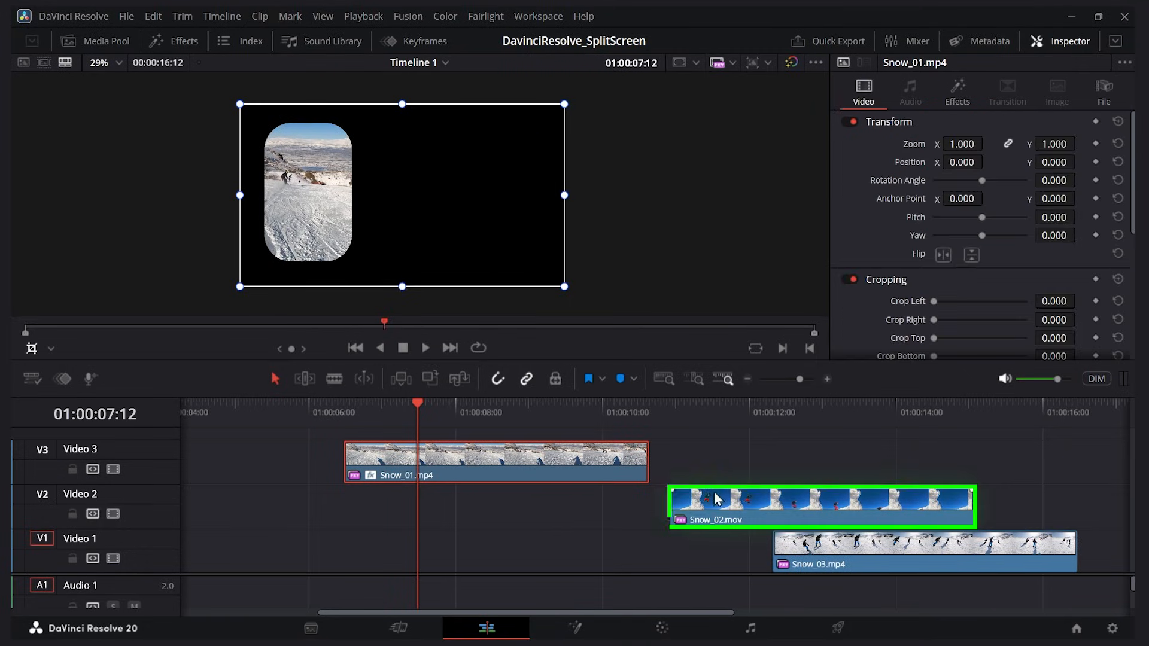
Step: Paste the copied attributes of Snow_01.mp4 onto Snow_02.mov with all video attributes included
{"action": "left_click", "coordinate": [717, 506]}
{"action": "left_click", "coordinate": [719, 413]}
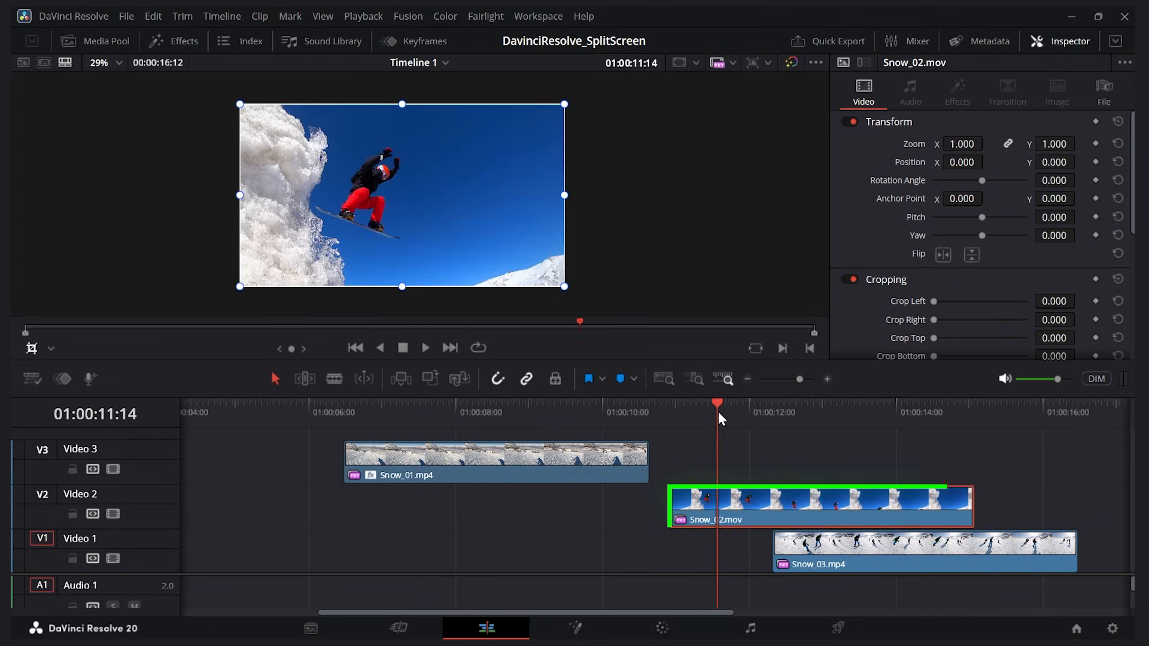
{"action": "left_click", "coordinate": [153, 17]}
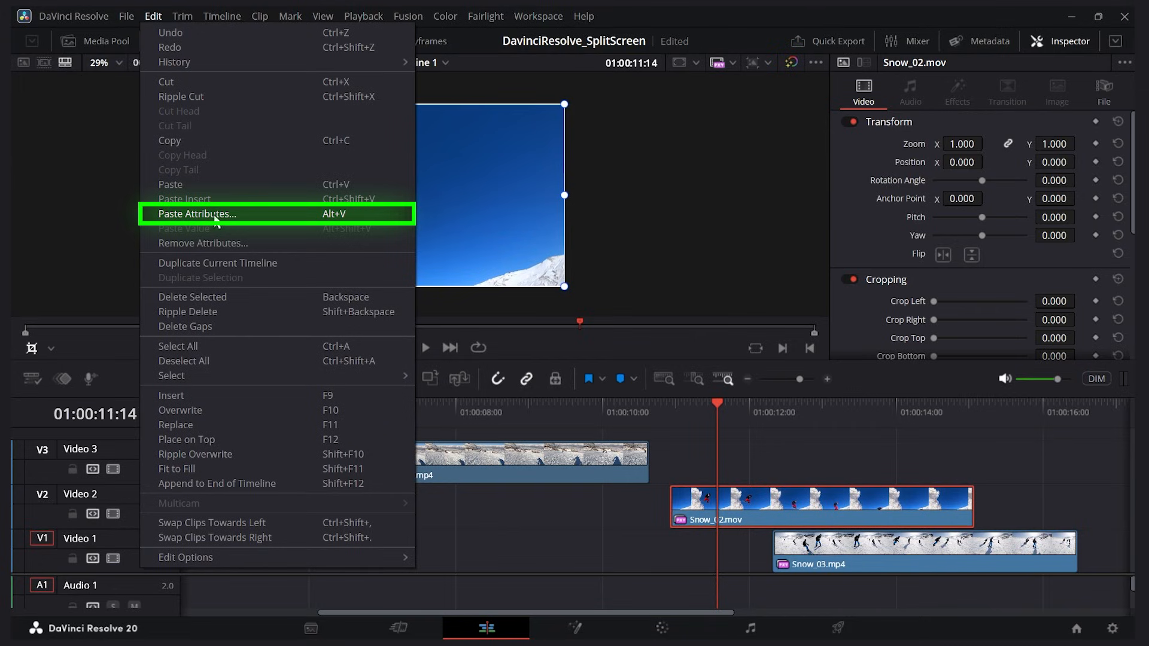
{"action": "left_click", "coordinate": [215, 217]}
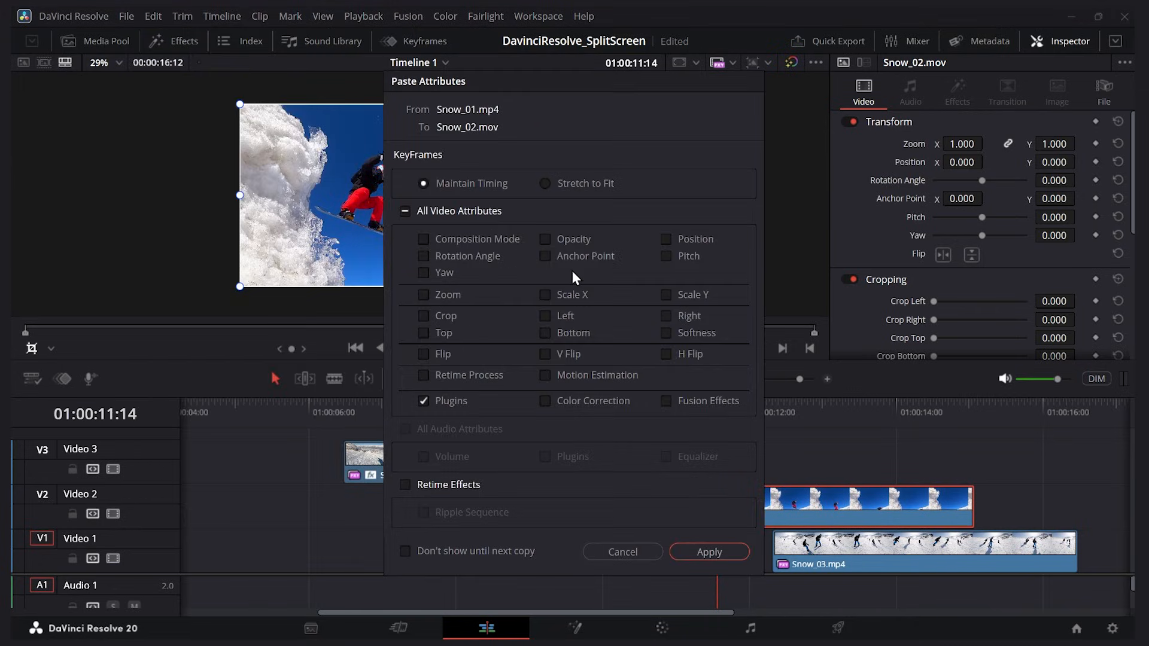
{"action": "left_click", "coordinate": [405, 213]}
{"action": "left_click", "coordinate": [709, 552]}
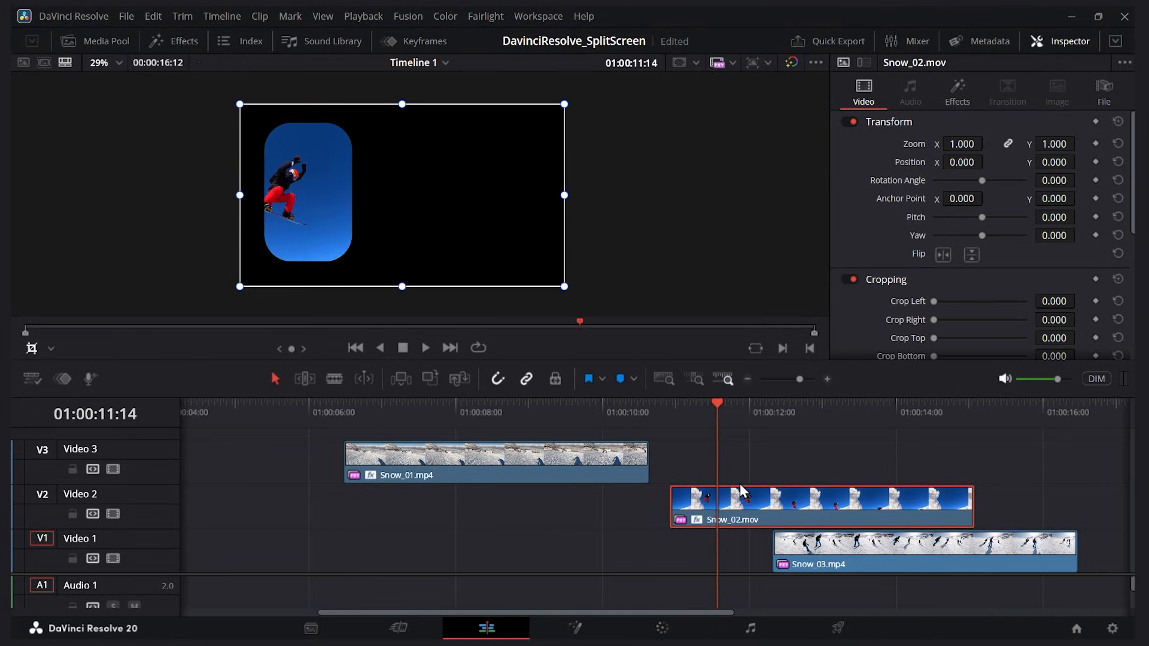
Step: Set the active collage tile of Snow_02.mov to Tile 2 and move the clip directly beneath Snow_01.mp4
{"action": "left_click", "coordinate": [480, 417]}
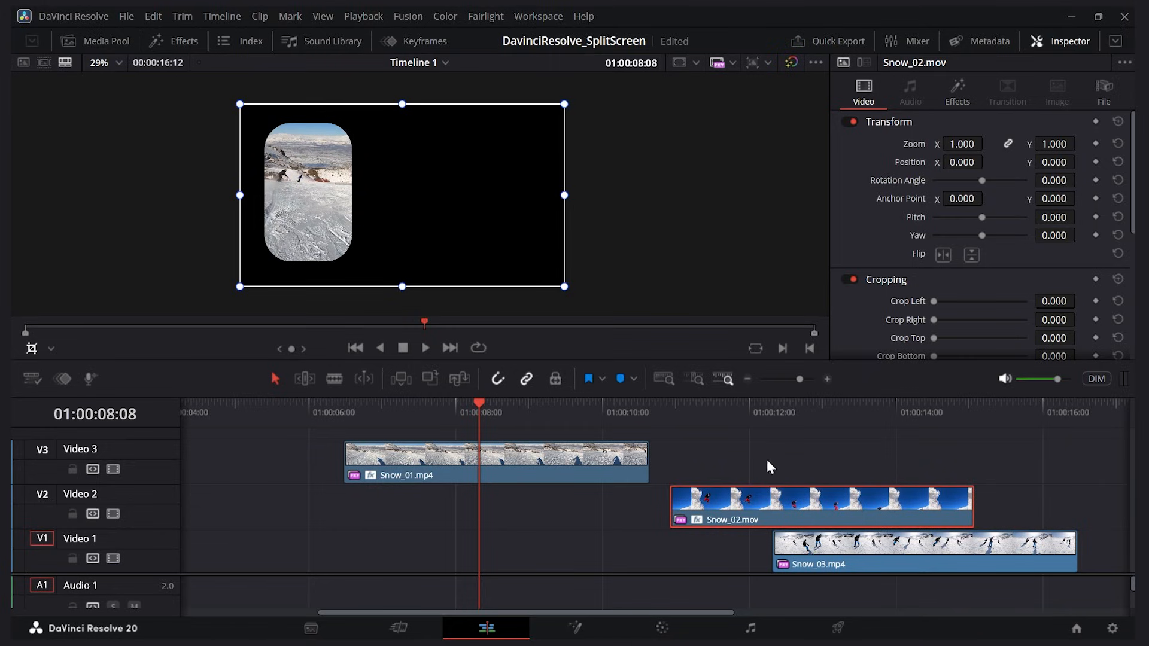
{"action": "left_click", "coordinate": [727, 419]}
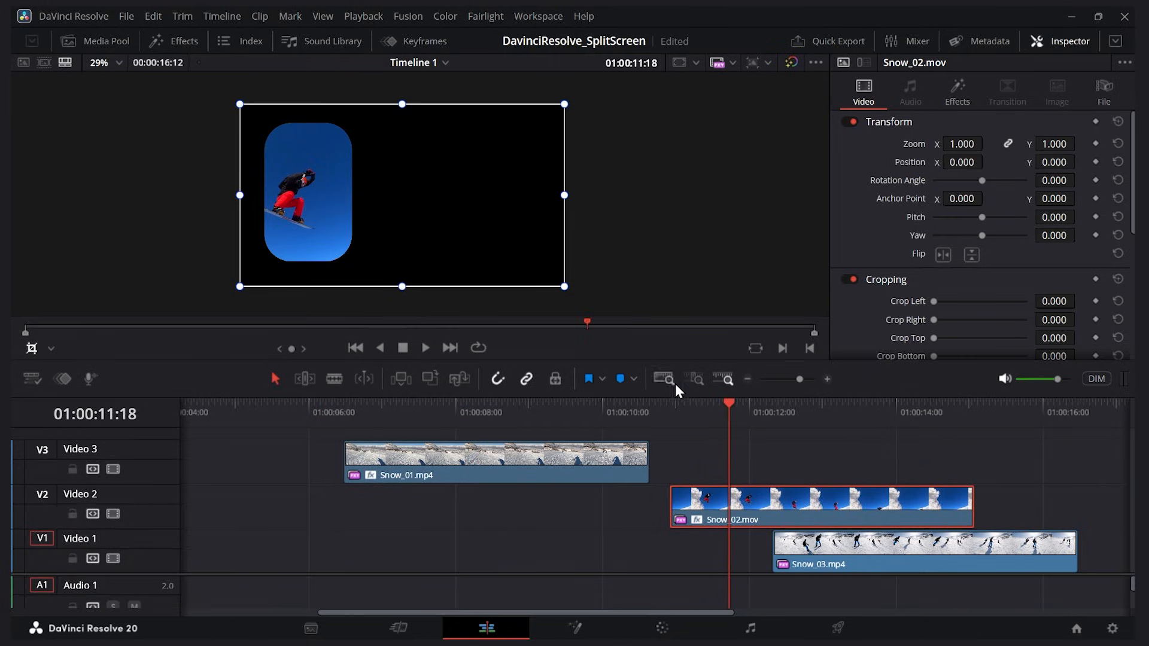
{"action": "left_click", "coordinate": [960, 96]}
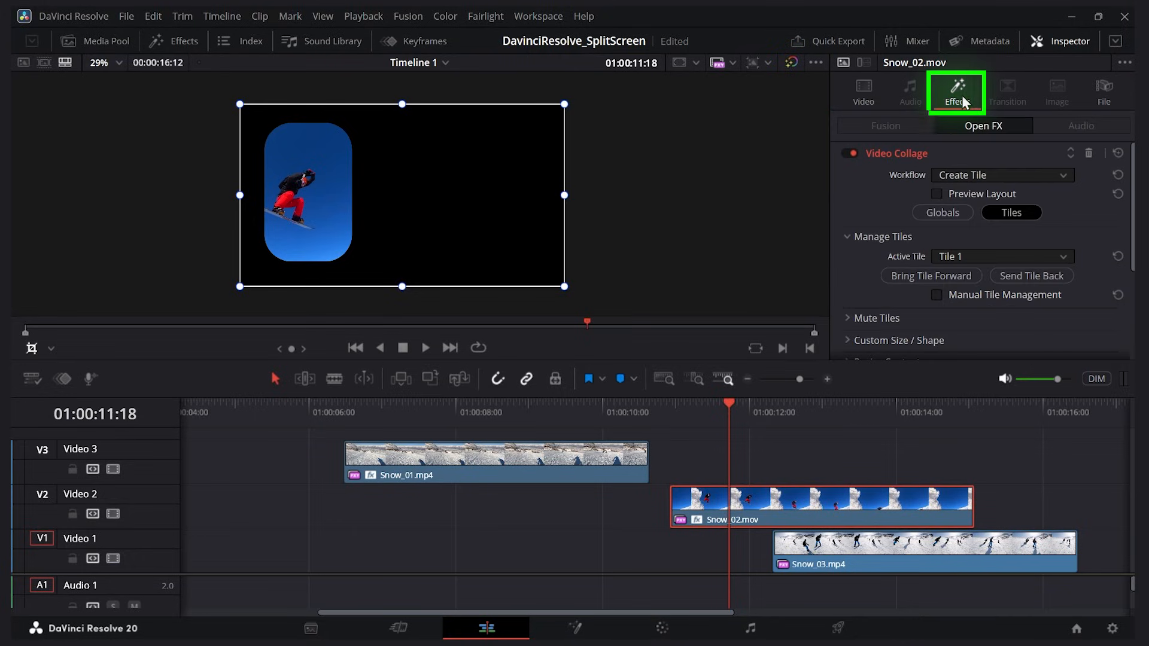
{"action": "left_click", "coordinate": [1006, 255]}
{"action": "left_click", "coordinate": [977, 292]}
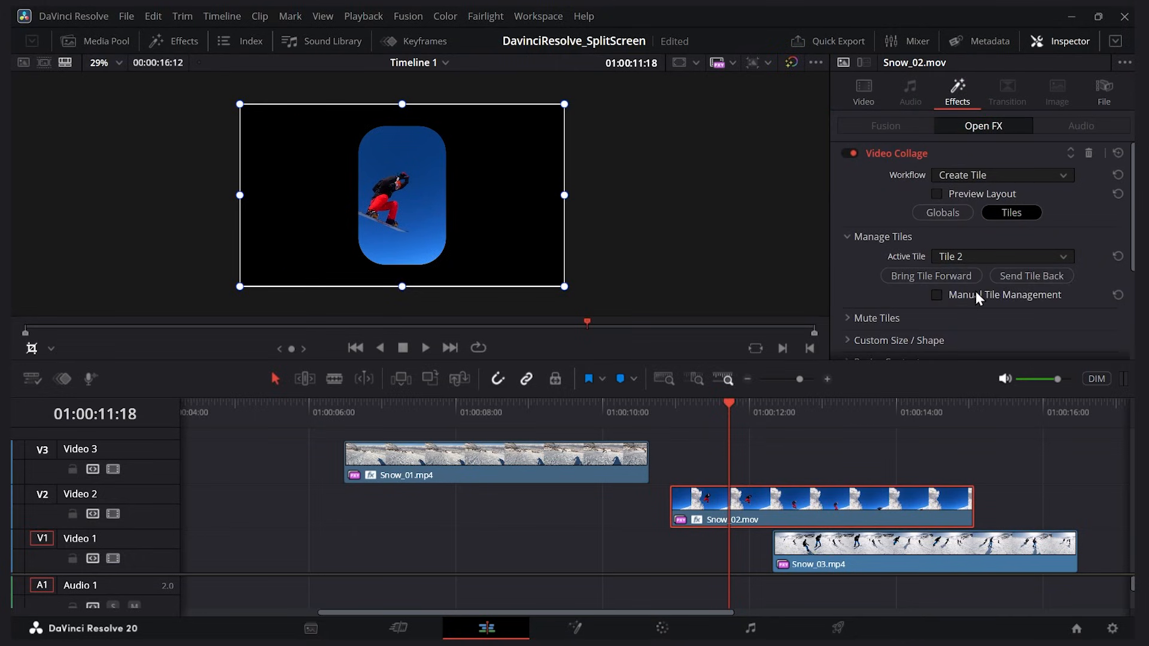
{"action": "left_click_drag", "start_coordinate": [894, 516], "coordinate": [572, 515]}
{"action": "left_click", "coordinate": [436, 410]}
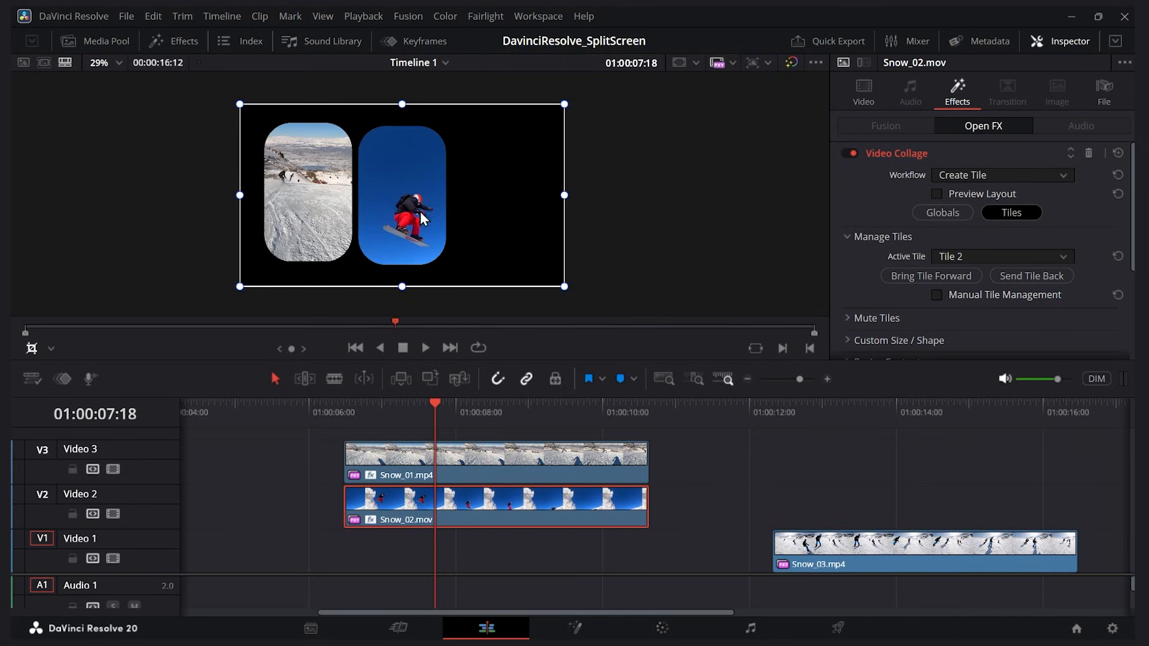
Step: Paste all video attributes from Snow_01.mp4 onto Snow_03.mp4
{"action": "left_click", "coordinate": [836, 490]}
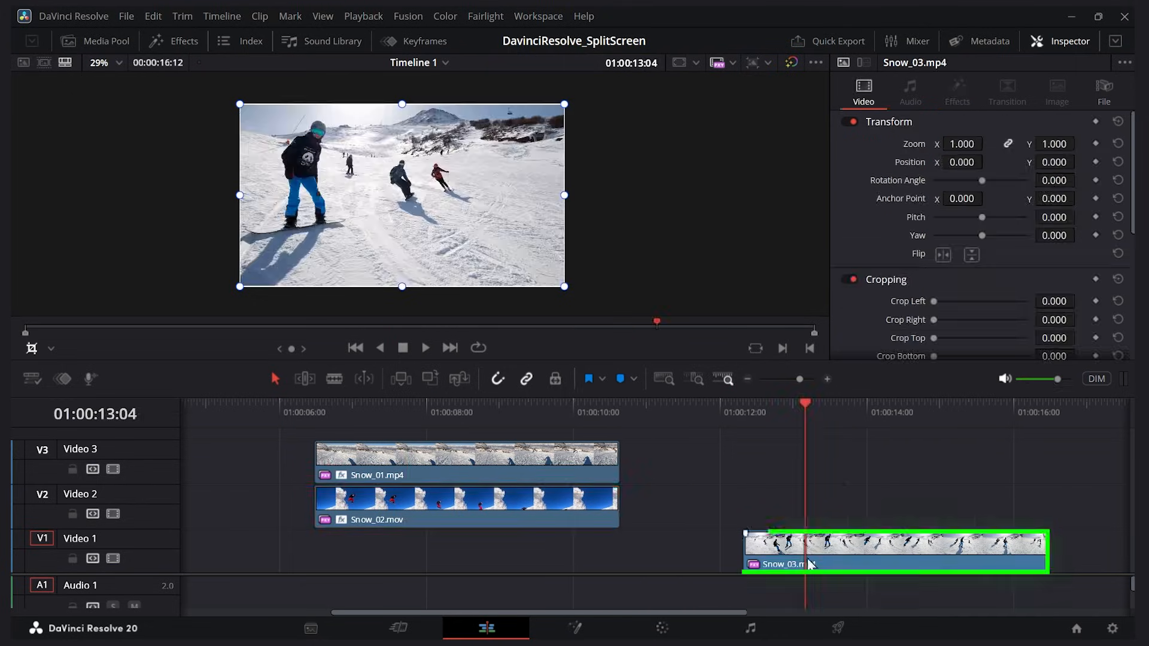
{"action": "left_click", "coordinate": [569, 472]}
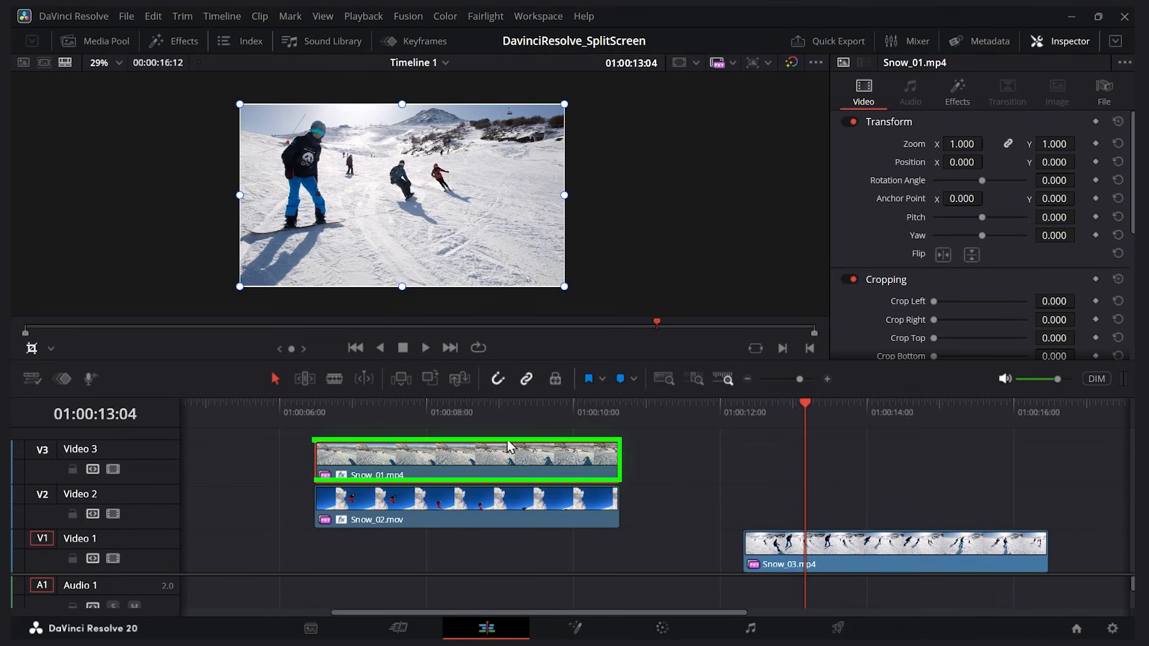
{"action": "left_click", "coordinate": [825, 549]}
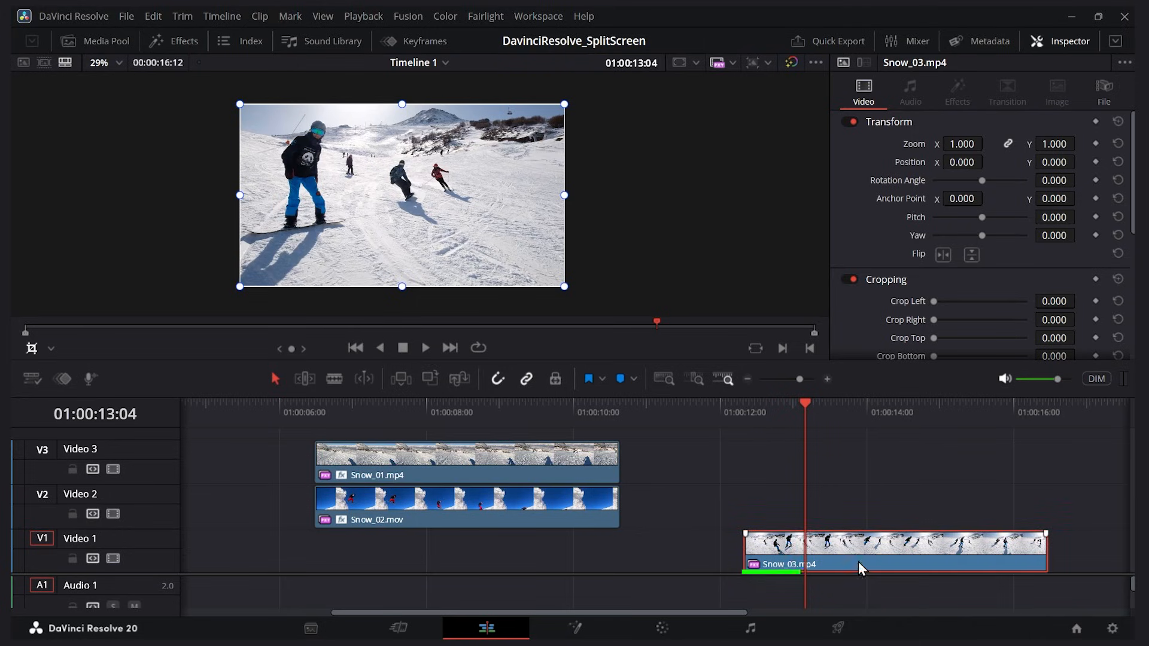
{"action": "left_click", "coordinate": [153, 16]}
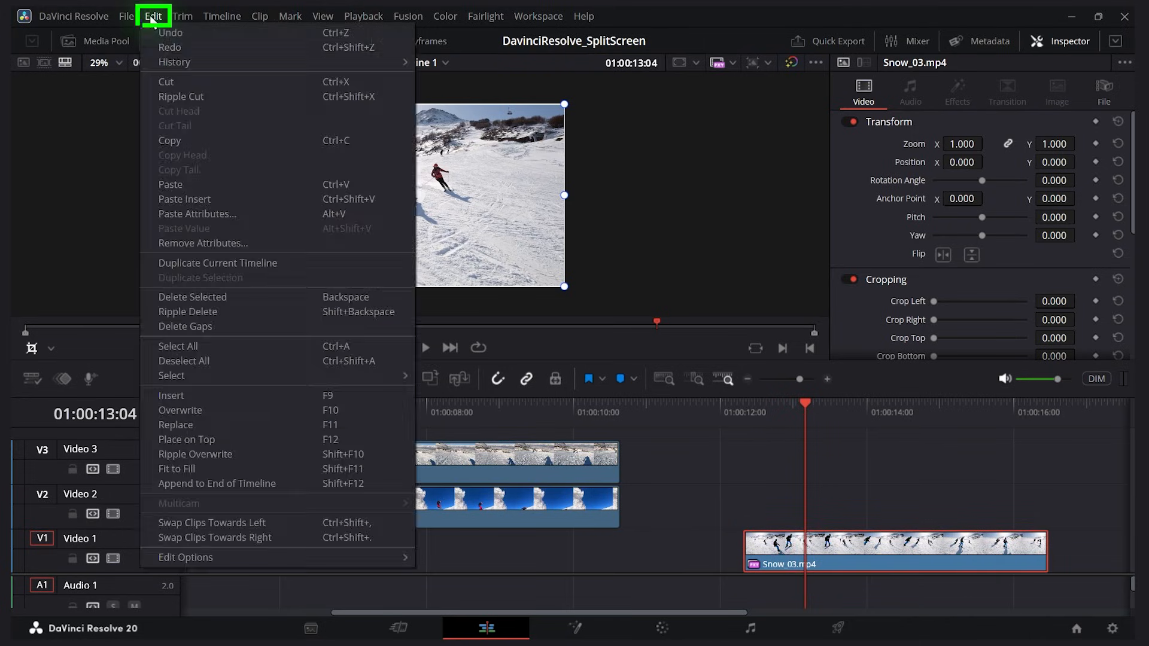
{"action": "left_click", "coordinate": [363, 216]}
{"action": "left_click", "coordinate": [406, 211]}
{"action": "left_click", "coordinate": [710, 552]}
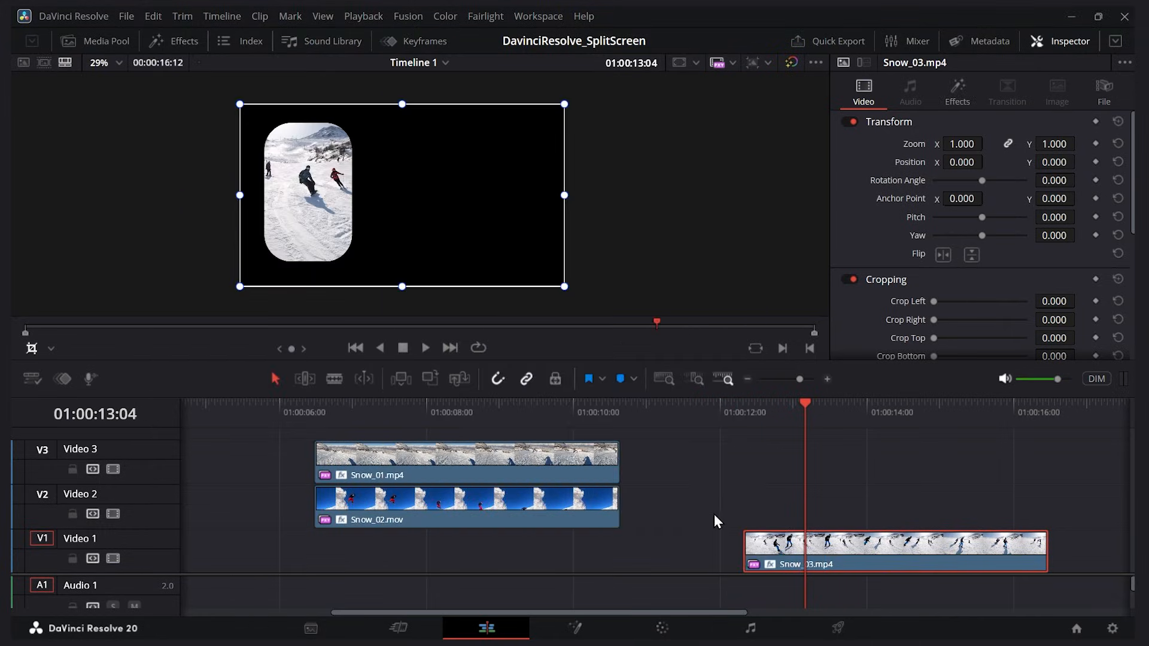
Step: Set the active collage tile of Snow_03.mp4 to Tile 3, align the clip beneath the other two, and play the result
{"action": "left_click", "coordinate": [957, 93]}
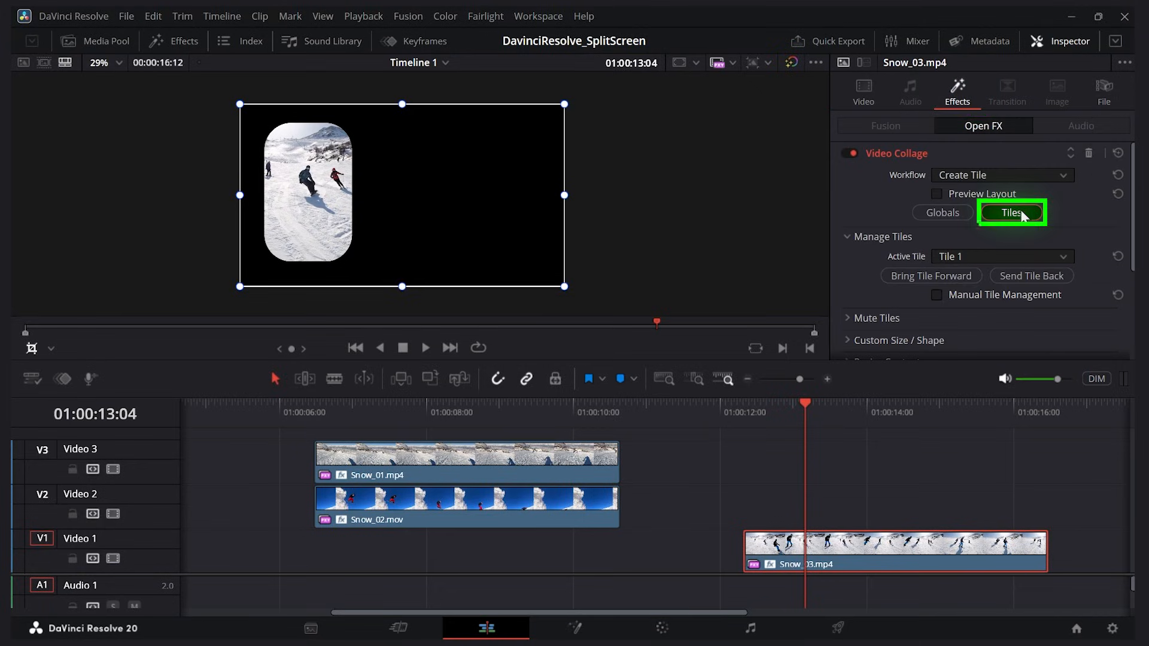
{"action": "left_click", "coordinate": [1019, 257]}
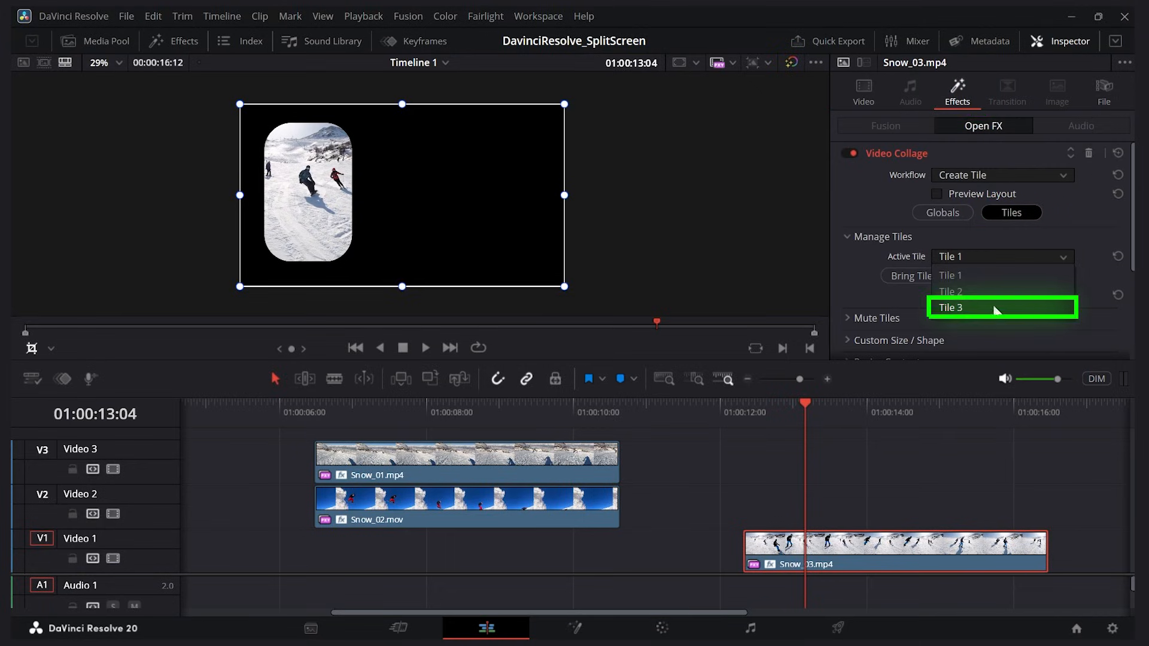
{"action": "left_click", "coordinate": [997, 308]}
{"action": "left_click_drag", "start_coordinate": [894, 555], "coordinate": [465, 557]}
{"action": "key", "text": "Up"}
{"action": "key", "text": "space"}
Step: Show the global layout settings of the Video Collage effect on Snow_01.mp4
{"action": "left_click", "coordinate": [461, 461]}
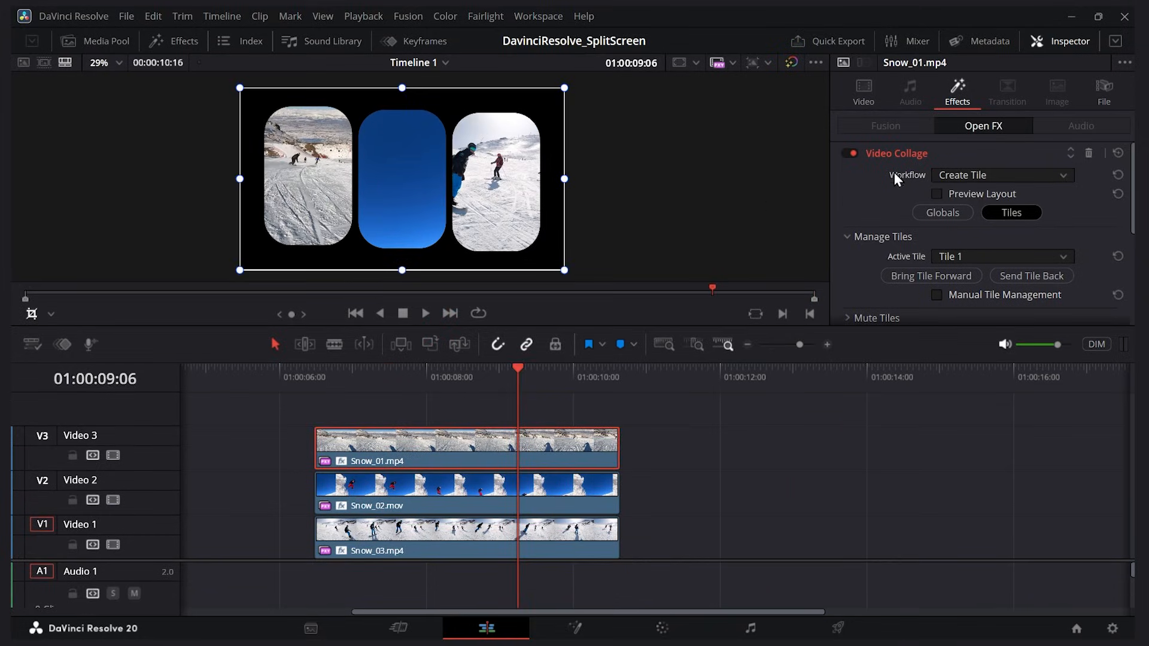
{"action": "left_click", "coordinate": [944, 219]}
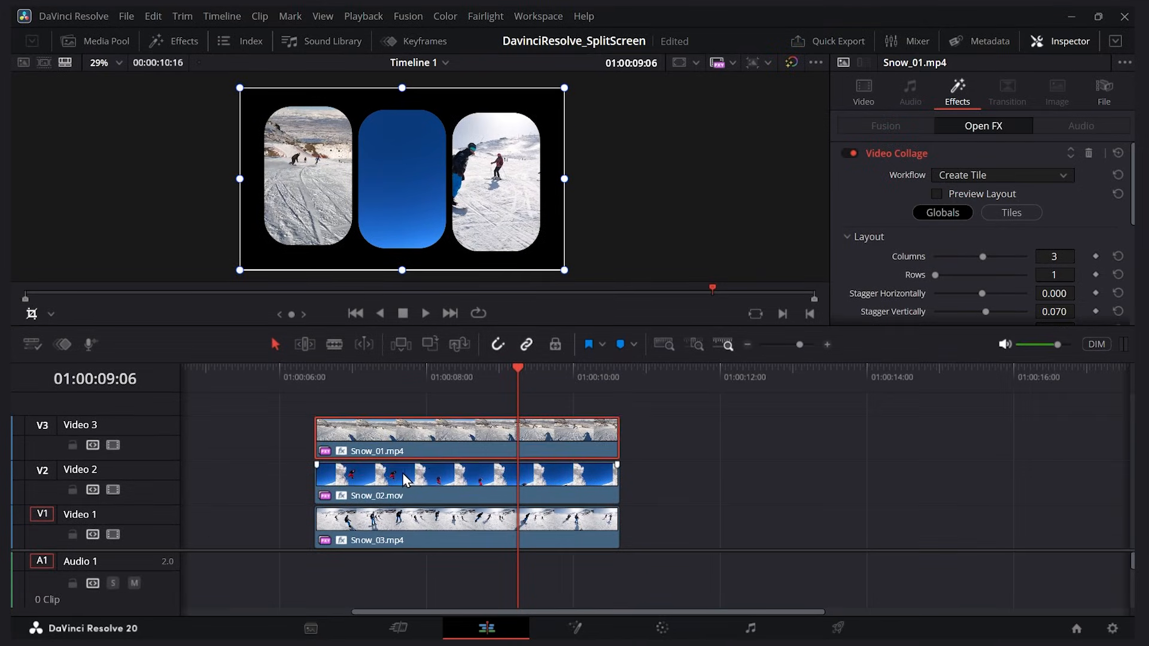
Step: Shift Snow_02.mov and Snow_03.mp4 along the timeline so the three clips start one after another, and play the result
{"action": "left_click_drag", "start_coordinate": [407, 476], "coordinate": [468, 476]}
{"action": "left_click_drag", "start_coordinate": [361, 532], "coordinate": [464, 531]}
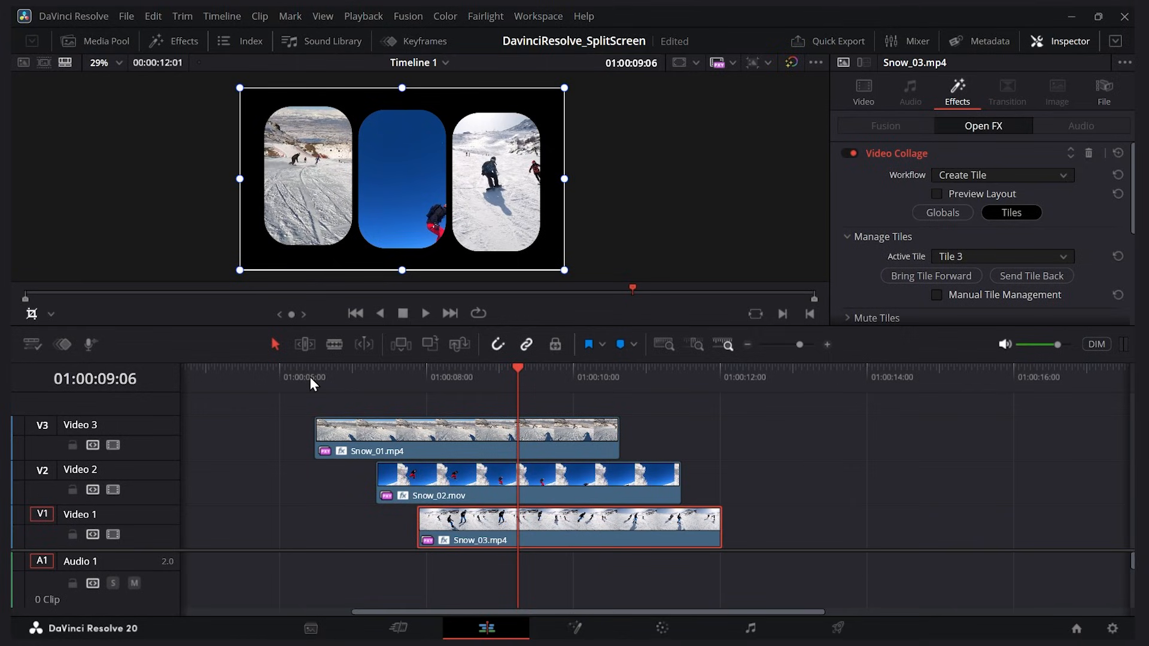
{"action": "left_click", "coordinate": [310, 376]}
{"action": "key", "text": "space"}
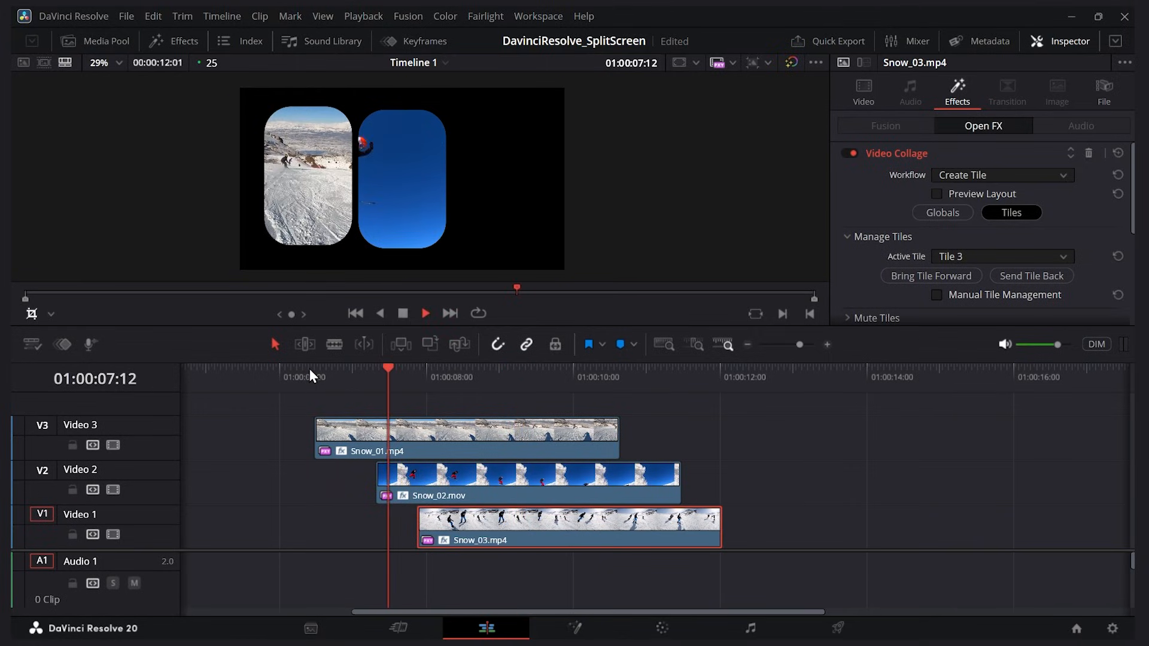
{"action": "key", "text": "space"}
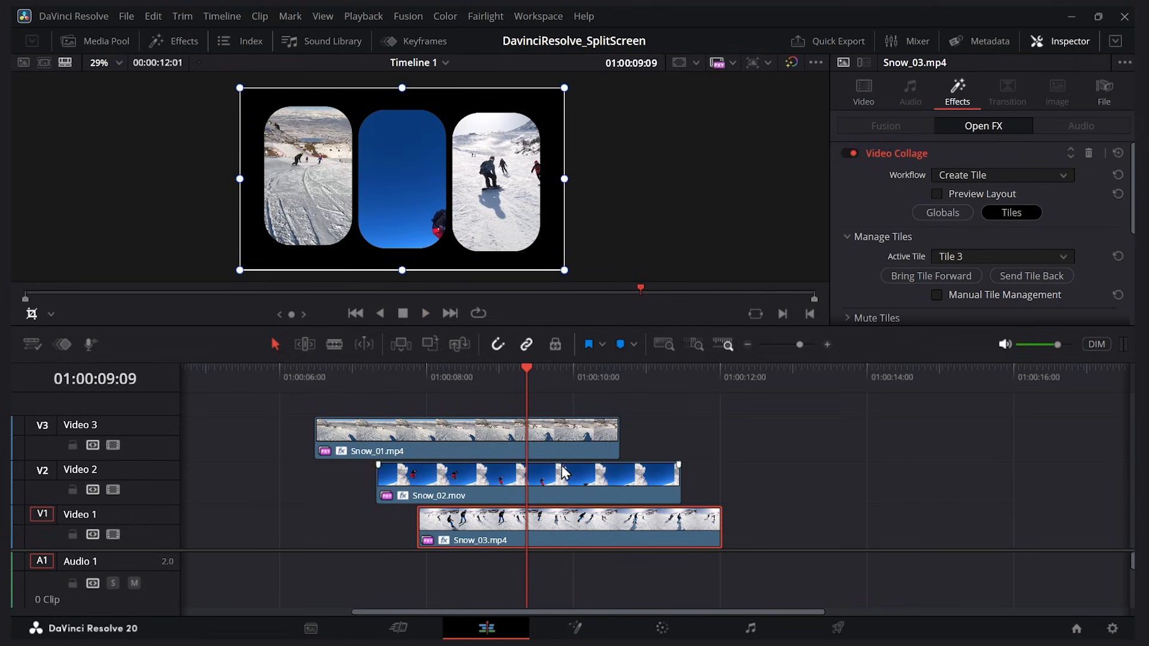
Step: Enlarge the timeline area and move all three snow clips up one track, leaving Video 1 empty
{"action": "left_click_drag", "start_coordinate": [679, 364], "coordinate": [679, 323]}
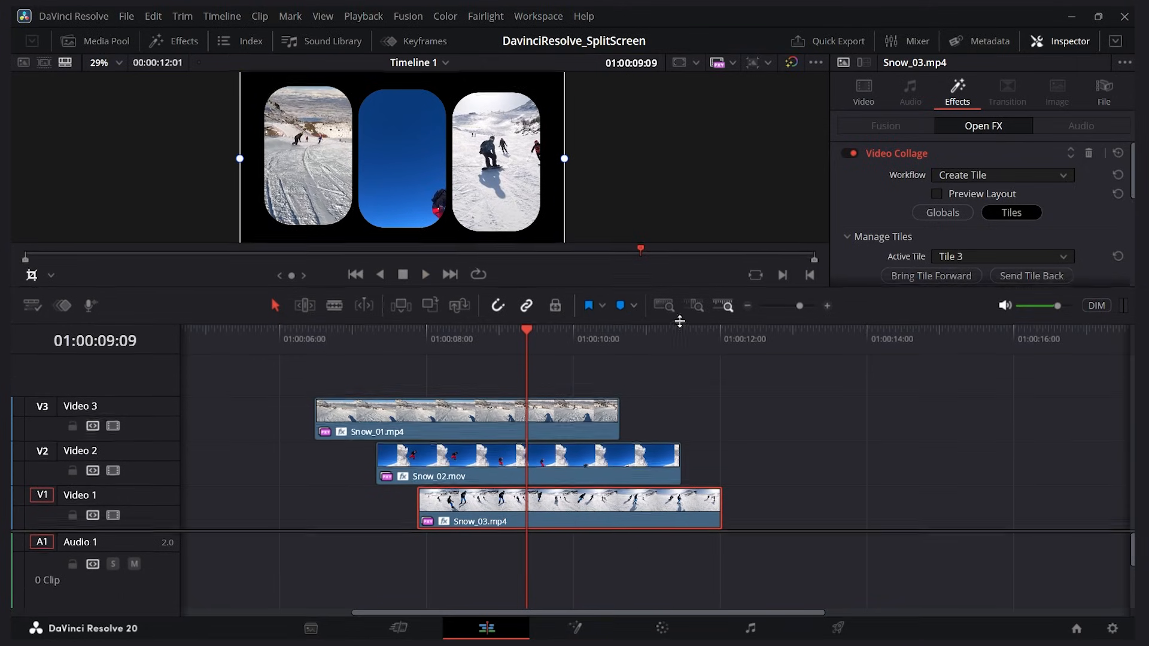
{"action": "scroll", "coordinate": [616, 181], "scroll_direction": "down", "scroll_amount": 3}
{"action": "key", "text": "ctrl+a"}
{"action": "left_click_drag", "start_coordinate": [557, 477], "coordinate": [557, 432]}
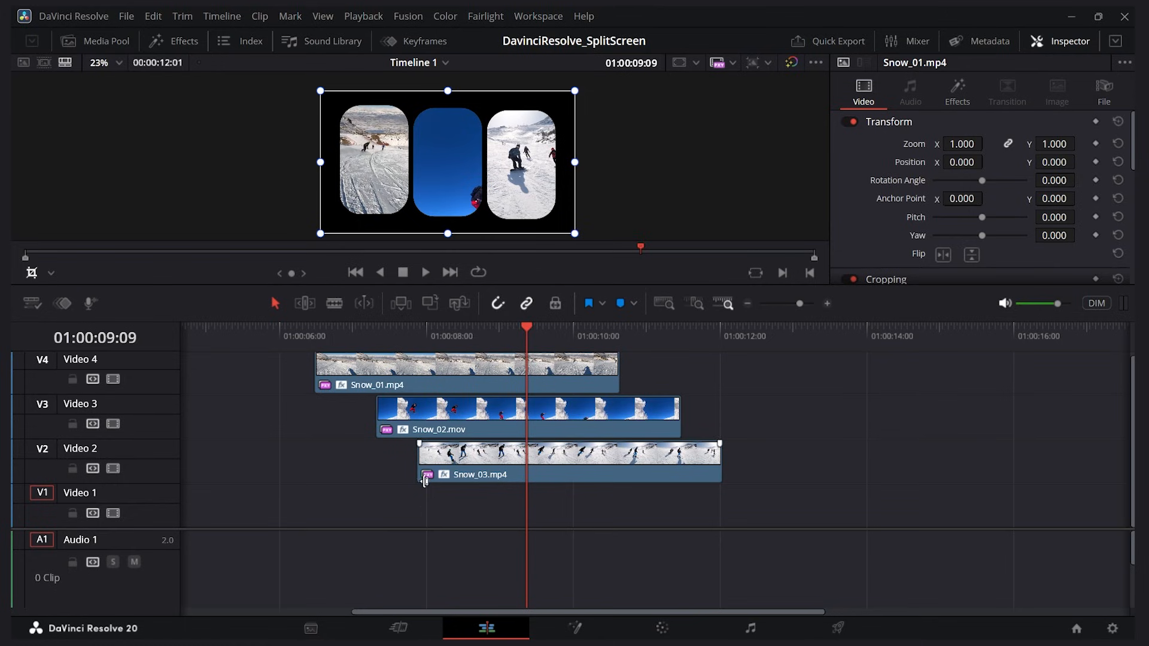
Step: Find the Solid Color generator and place it on Video 1, starting in line with Snow_01.mp4
{"action": "left_click", "coordinate": [167, 44]}
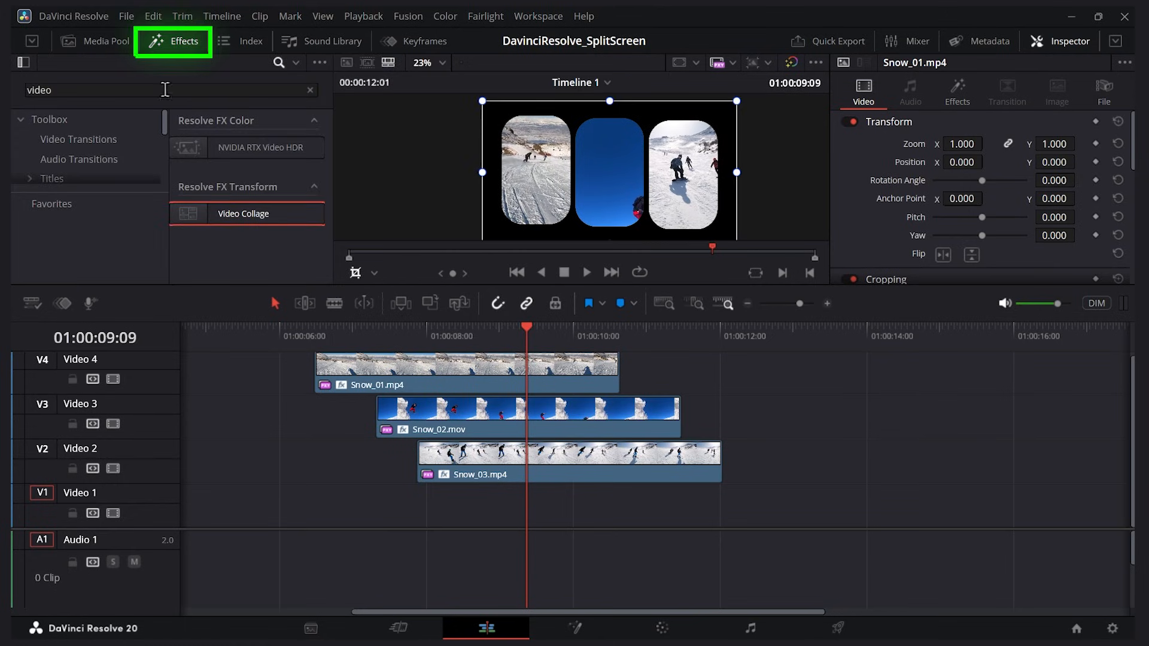
{"action": "left_click", "coordinate": [312, 89]}
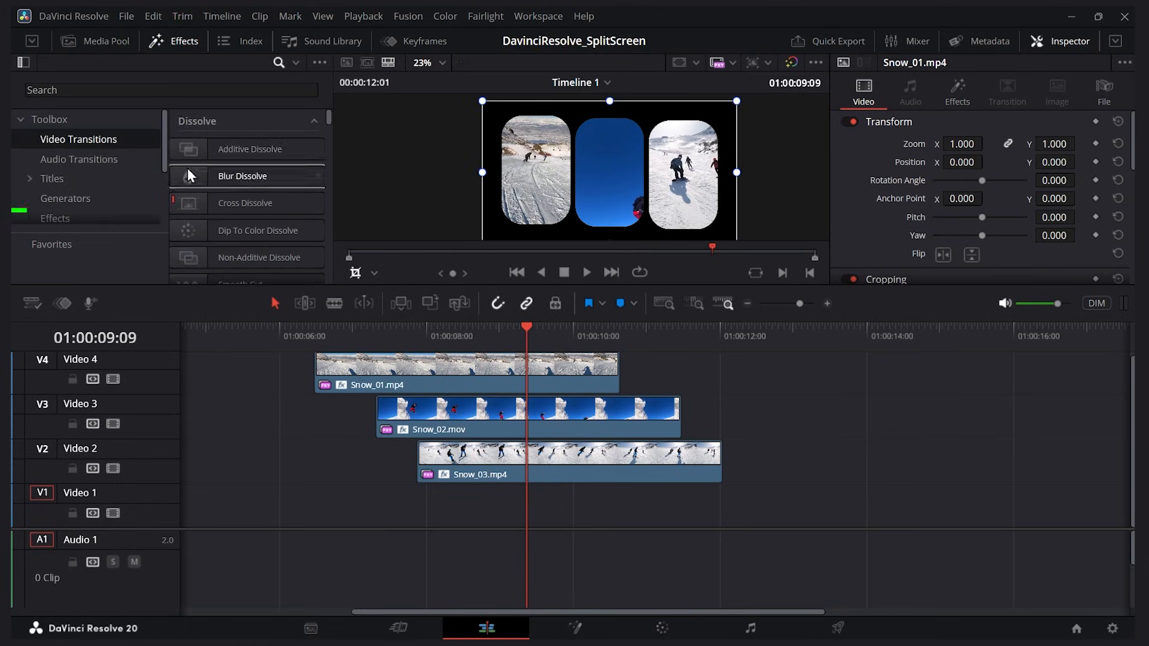
{"action": "left_click", "coordinate": [67, 199]}
{"action": "scroll", "coordinate": [329, 118], "scroll_direction": "down", "scroll_amount": 4}
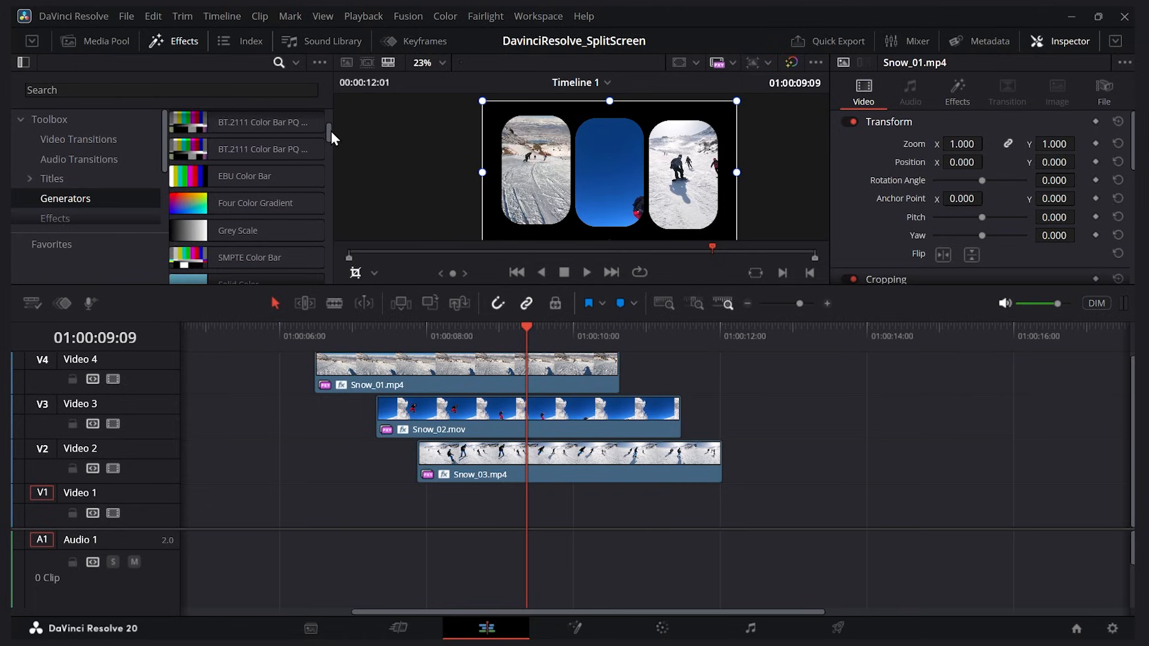
{"action": "scroll", "coordinate": [333, 137], "scroll_direction": "down", "scroll_amount": 3}
{"action": "left_click_drag", "start_coordinate": [251, 193], "coordinate": [317, 522]}
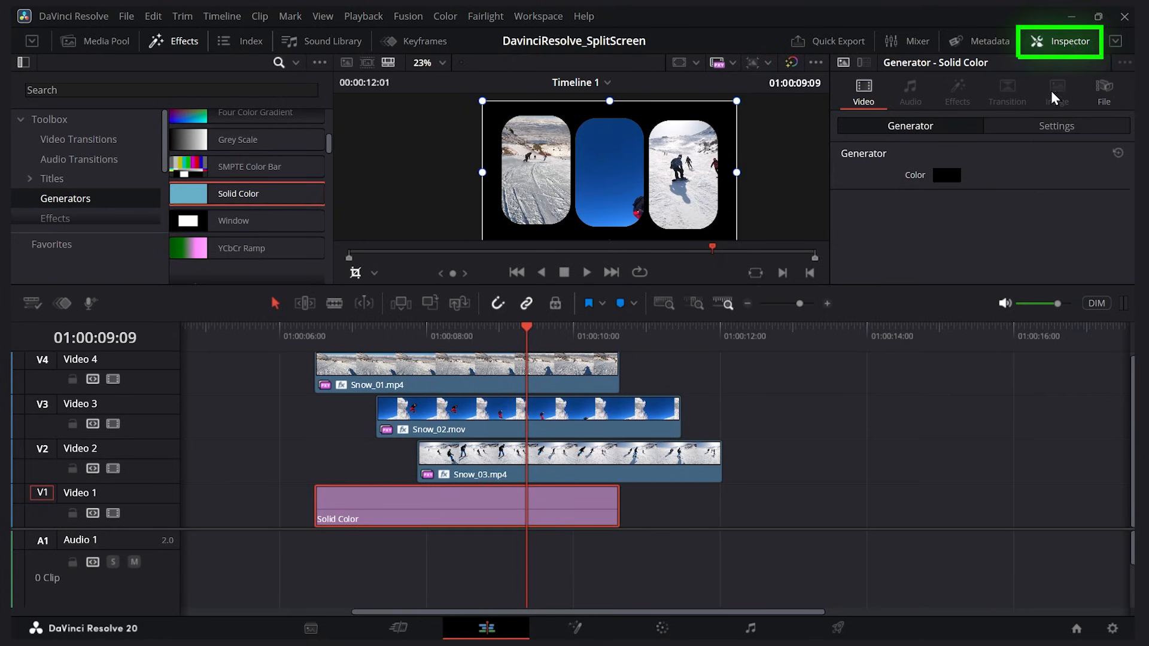
Step: Set the Solid Color generator's colour to bright blue #01bbef
{"action": "left_click", "coordinate": [951, 180]}
{"action": "left_click_drag", "start_coordinate": [664, 157], "coordinate": [895, 228]}
{"action": "left_click_drag", "start_coordinate": [850, 275], "coordinate": [862, 255]}
{"action": "left_click_drag", "start_coordinate": [962, 295], "coordinate": [963, 262]}
{"action": "left_click_drag", "start_coordinate": [868, 260], "coordinate": [855, 259]}
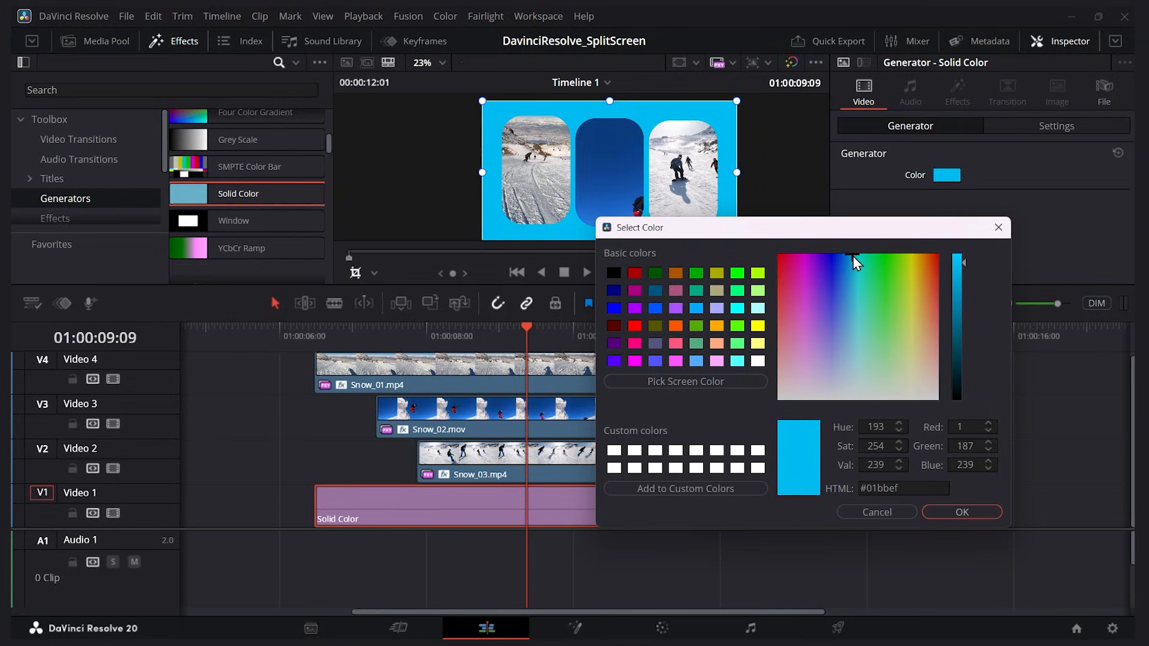
{"action": "left_click", "coordinate": [962, 512]}
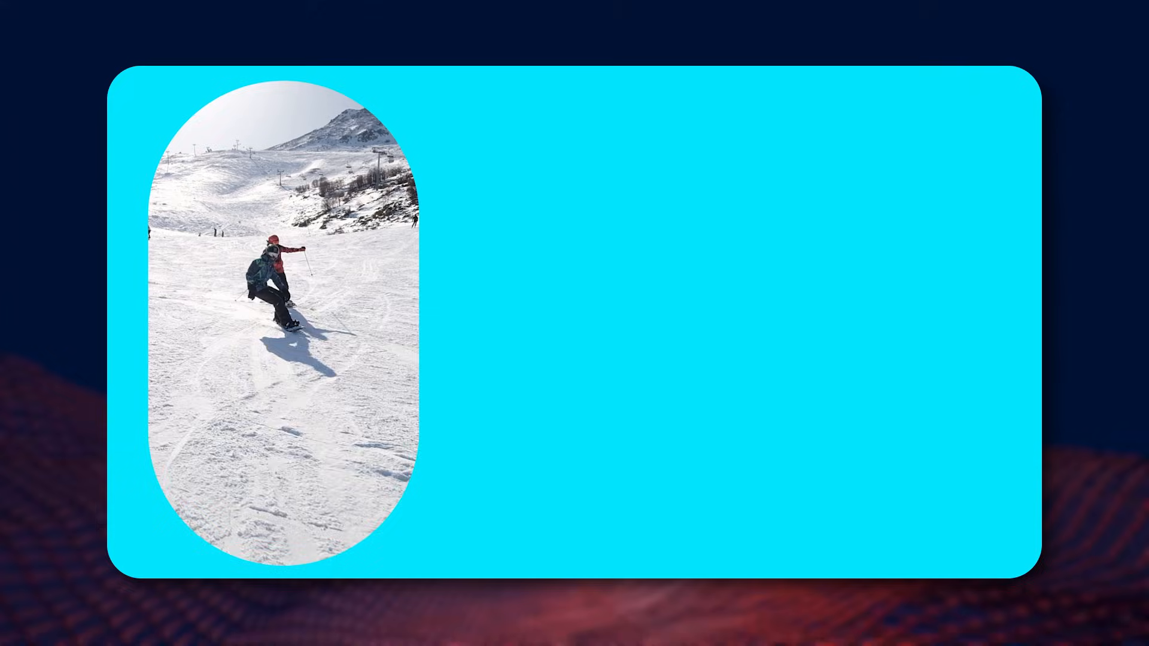